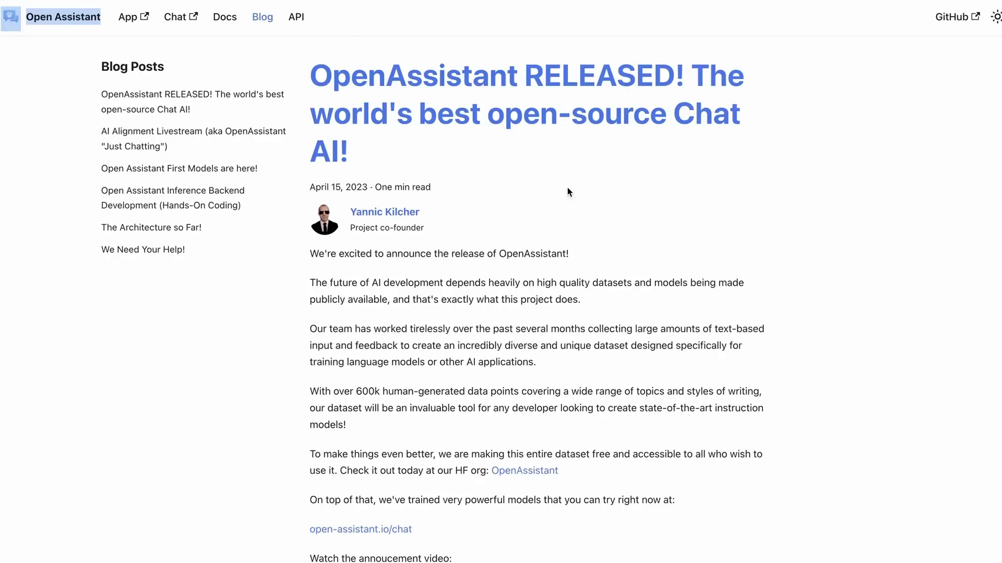
Scroll the Open Assistant dashboard to see the 268 available tasks and 4 points at level 2.
{"action": "scroll", "coordinate": [501, 276], "scroll_direction": "down", "scroll_amount": 2}
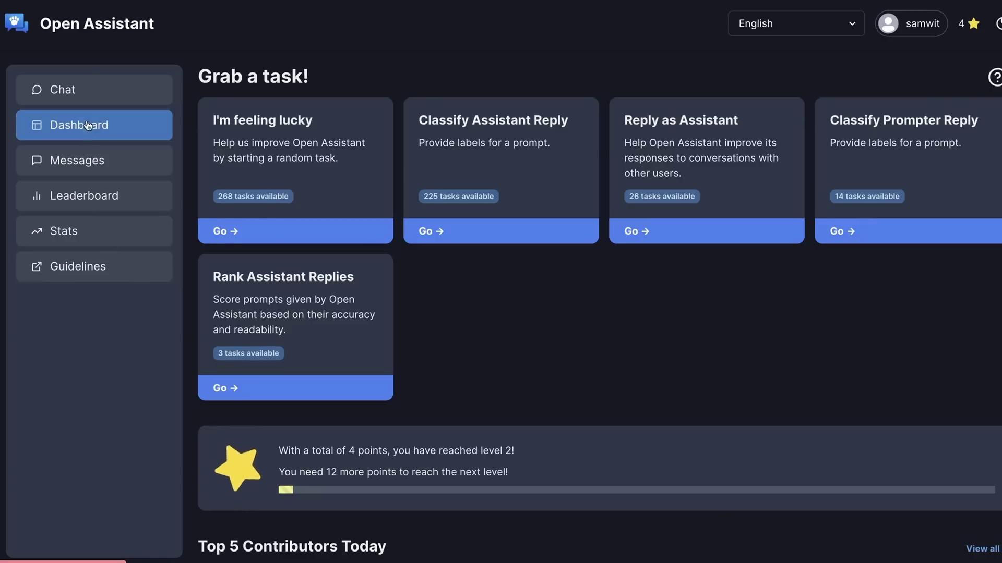
Open the chat page and the past conversation with the limerick about Max the cat.
{"action": "left_click", "coordinate": [86, 91]}
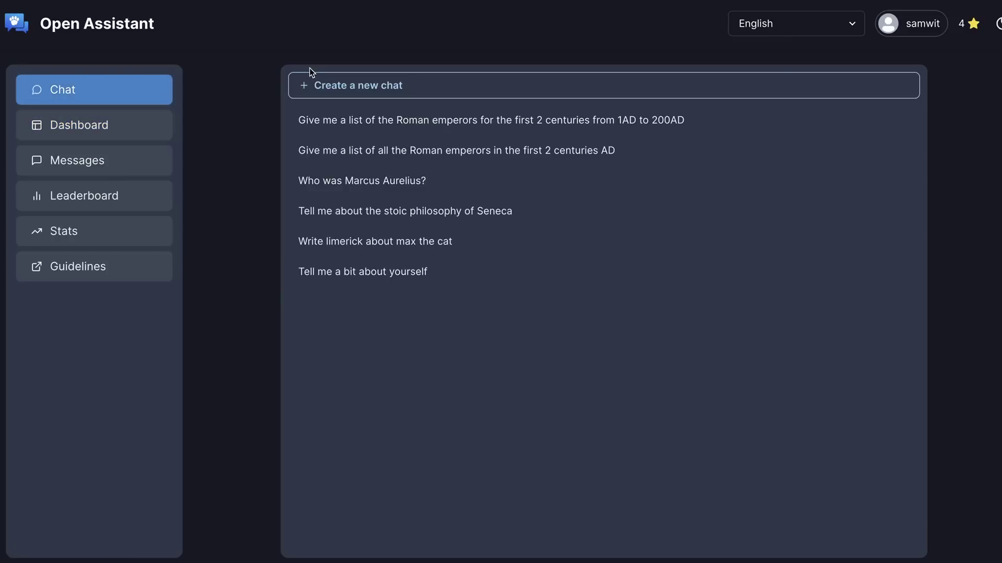
{"action": "left_click", "coordinate": [349, 122]}
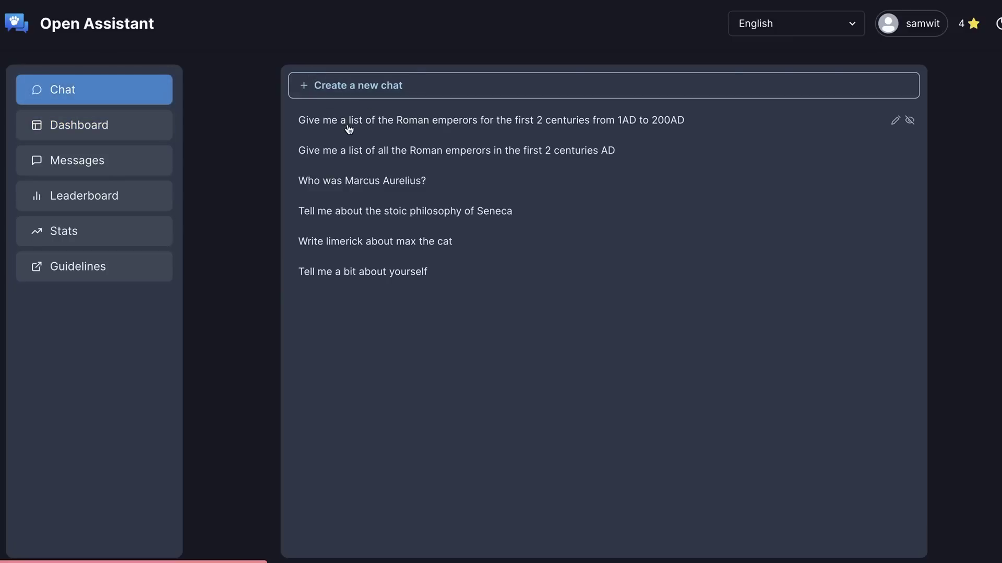
{"action": "left_click", "coordinate": [366, 238]}
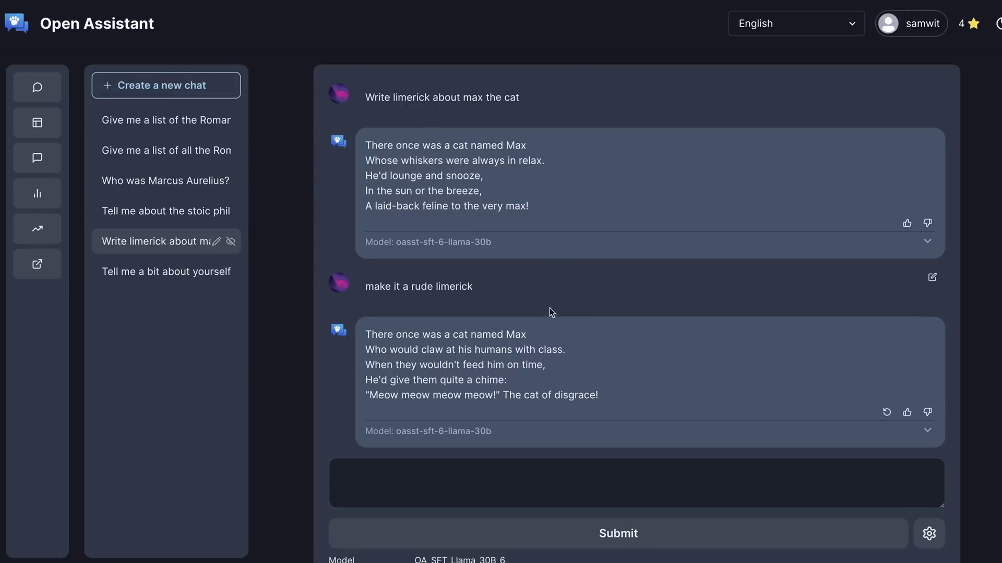
Read through the 'Who was Marcus Aurelius?' chat's replies about Pertinax and Commodus.
{"action": "left_click", "coordinate": [157, 181]}
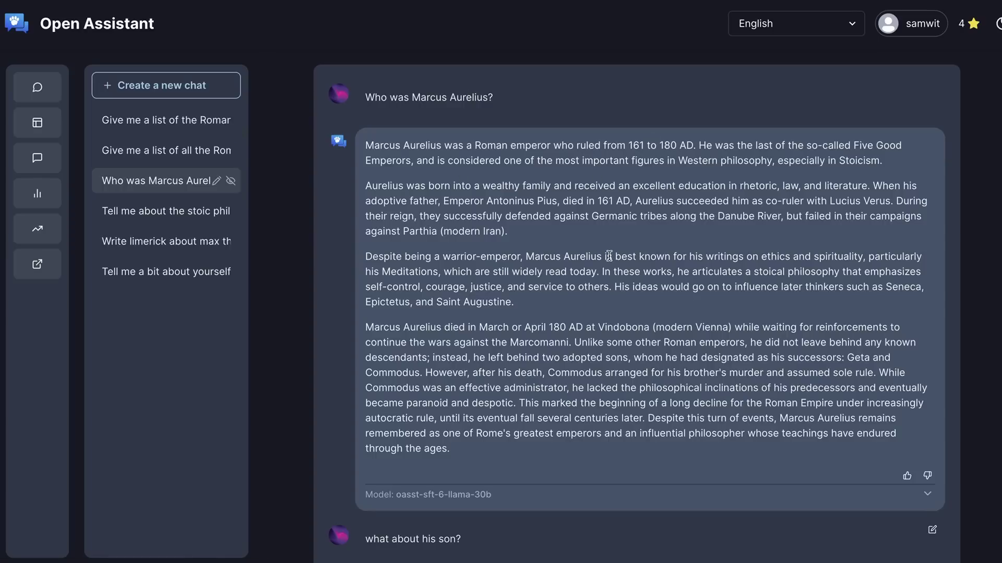
{"action": "scroll", "coordinate": [549, 227], "scroll_direction": "down", "scroll_amount": 5}
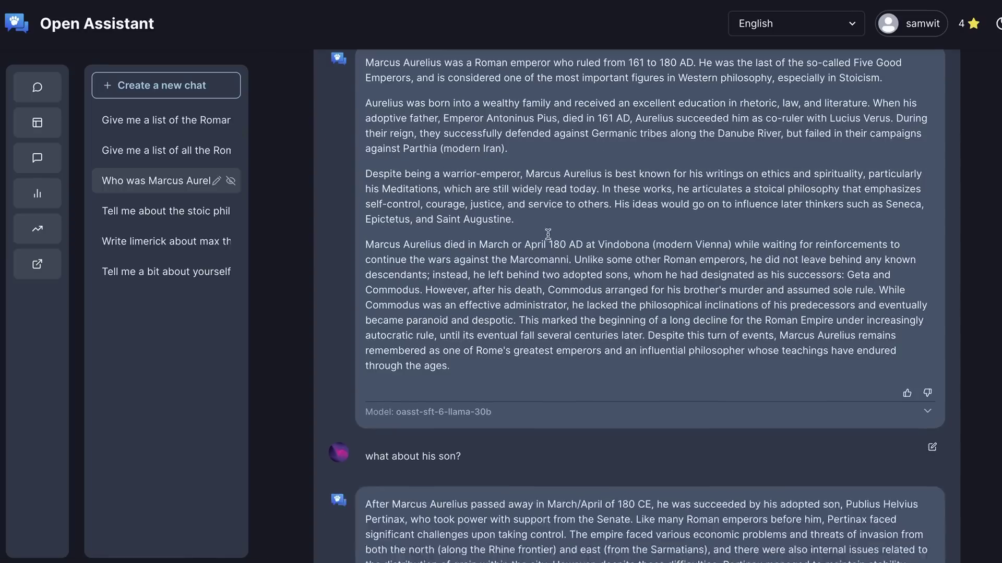
{"action": "scroll", "coordinate": [549, 238], "scroll_direction": "down", "scroll_amount": 2}
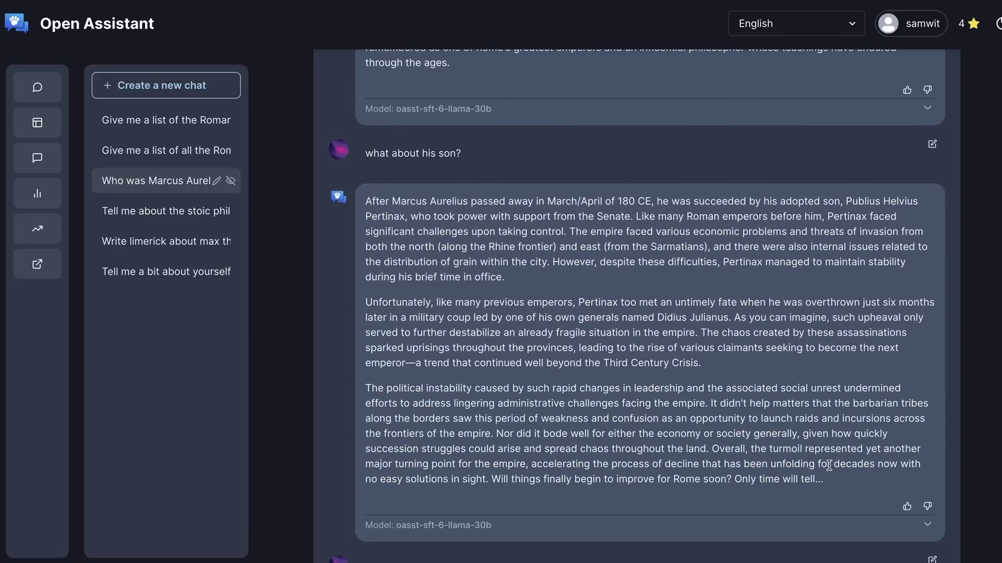
{"action": "scroll", "coordinate": [668, 254], "scroll_direction": "down", "scroll_amount": 4}
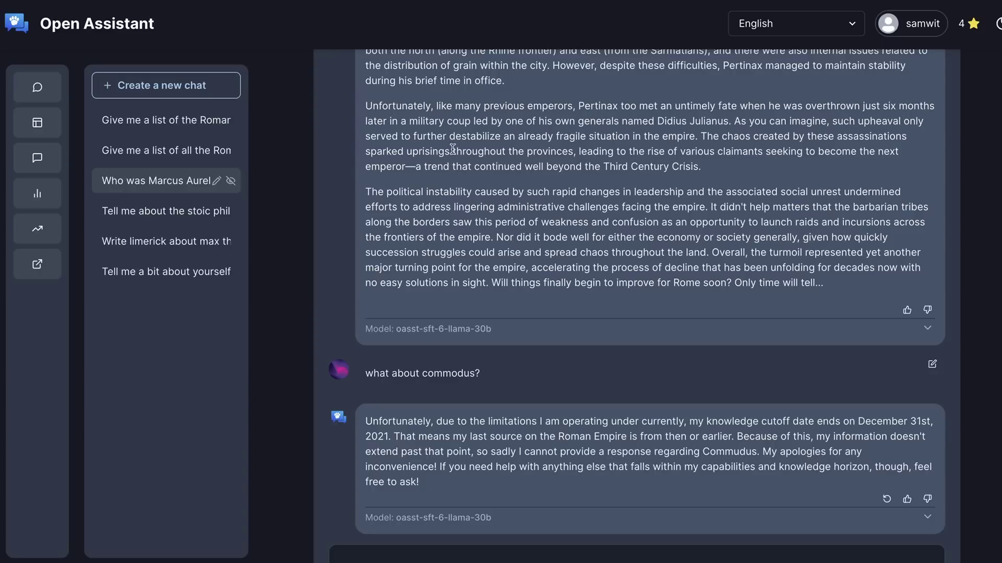
Start a new chat, then open the 'Roman emperors from 1AD to 200AD' conversation.
{"action": "left_click", "coordinate": [162, 90]}
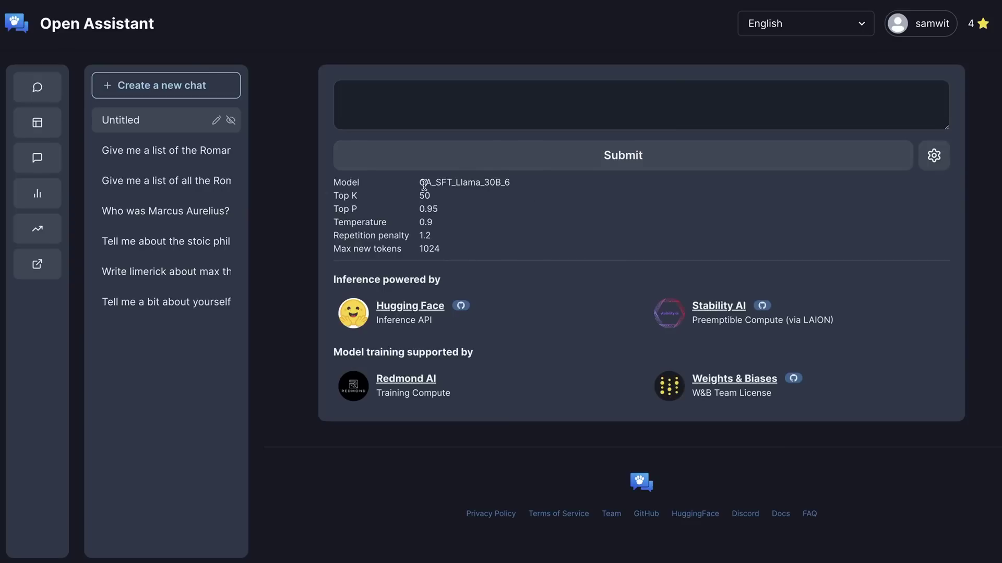
{"action": "left_click", "coordinate": [163, 151]}
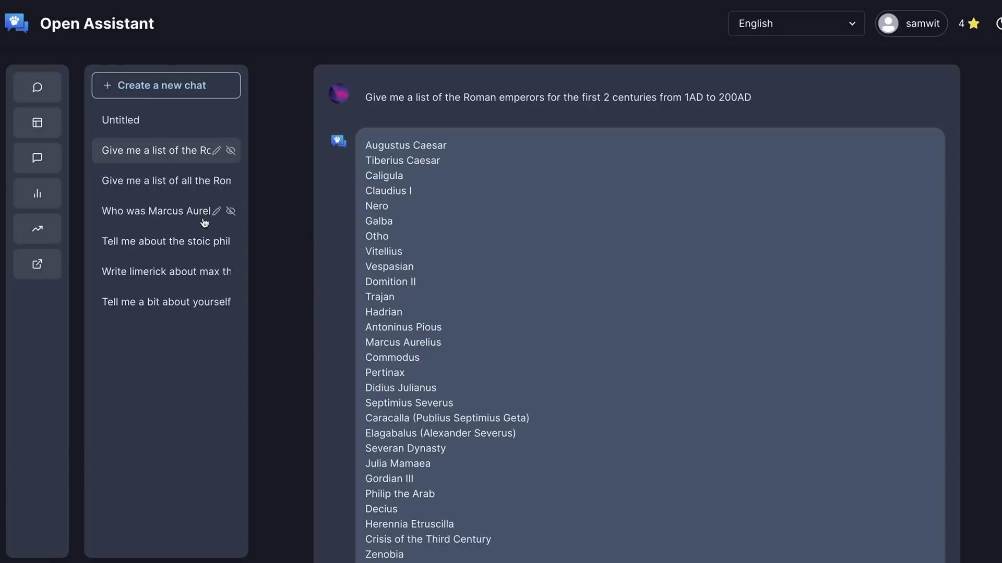
Scroll through the second Roman emperors conversation's reply.
{"action": "left_click", "coordinate": [149, 182]}
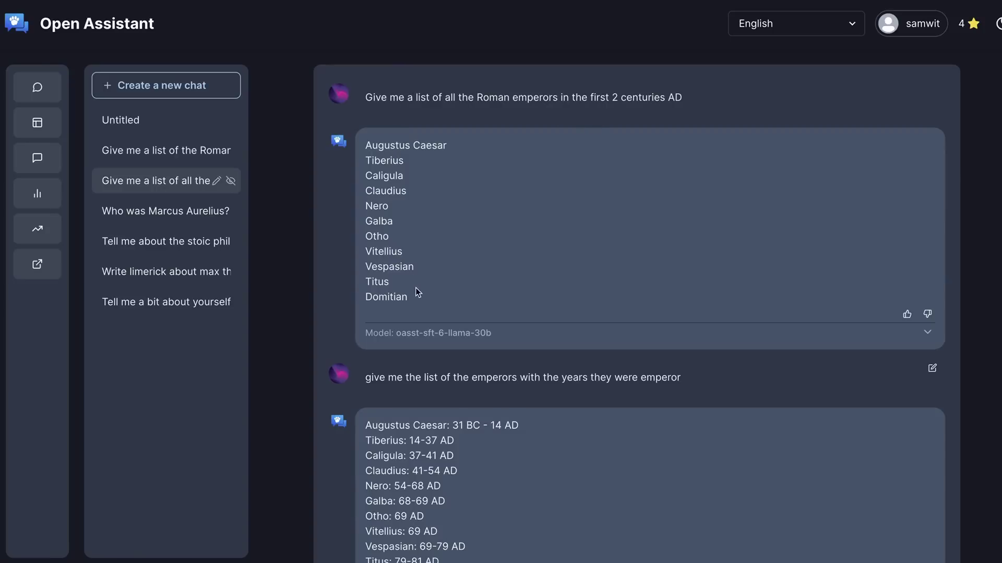
{"action": "scroll", "coordinate": [456, 291], "scroll_direction": "down", "scroll_amount": 2}
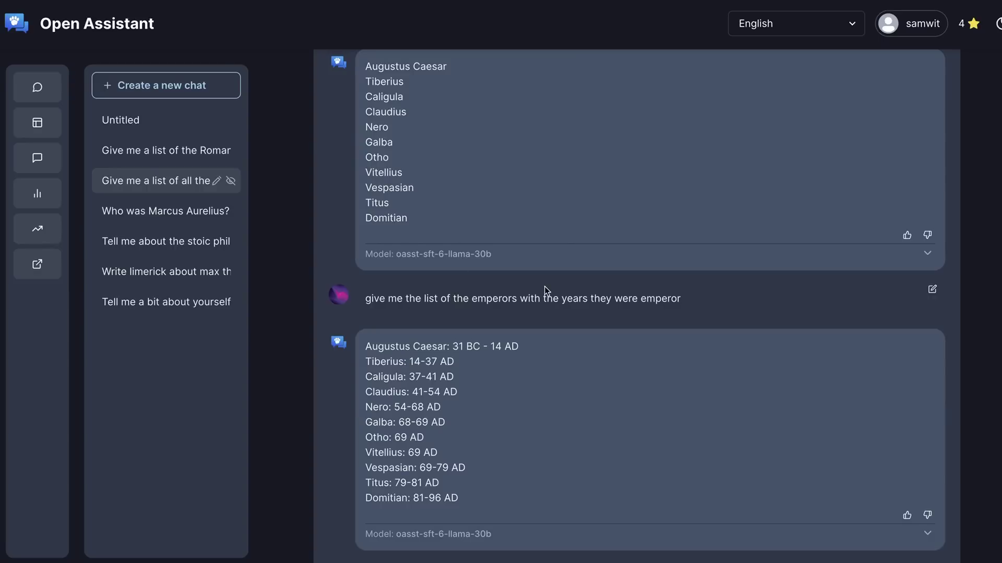
{"action": "scroll", "coordinate": [544, 286], "scroll_direction": "down", "scroll_amount": 2}
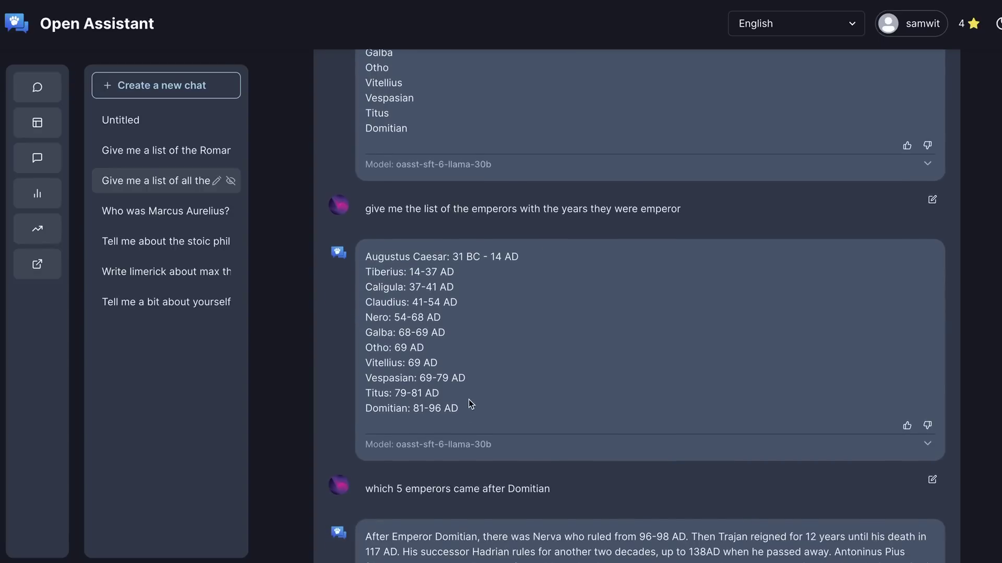
{"action": "scroll", "coordinate": [468, 401], "scroll_direction": "down", "scroll_amount": 3}
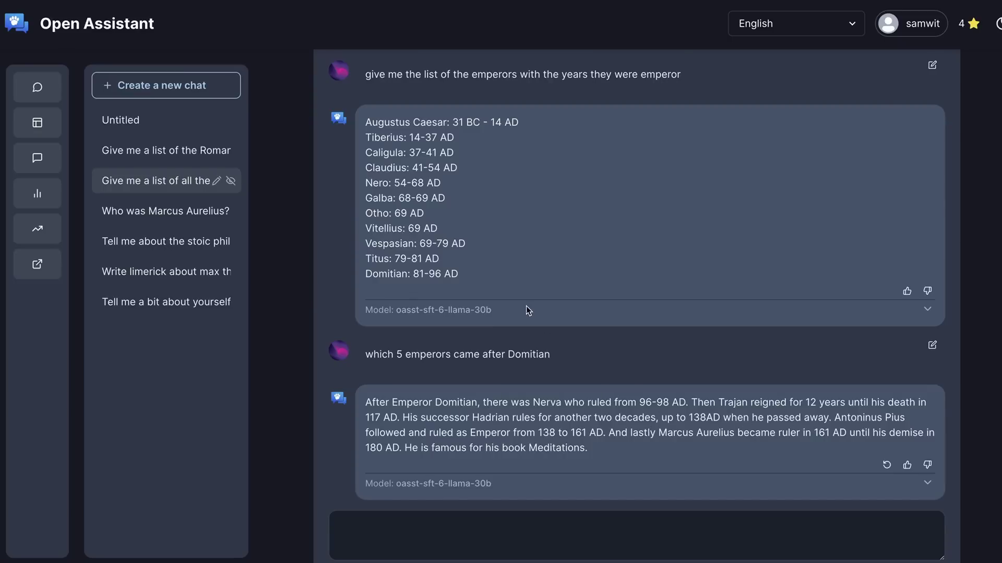
{"action": "scroll", "coordinate": [630, 385], "scroll_direction": "up", "scroll_amount": 1}
{"action": "scroll", "coordinate": [630, 382], "scroll_direction": "up", "scroll_amount": 2}
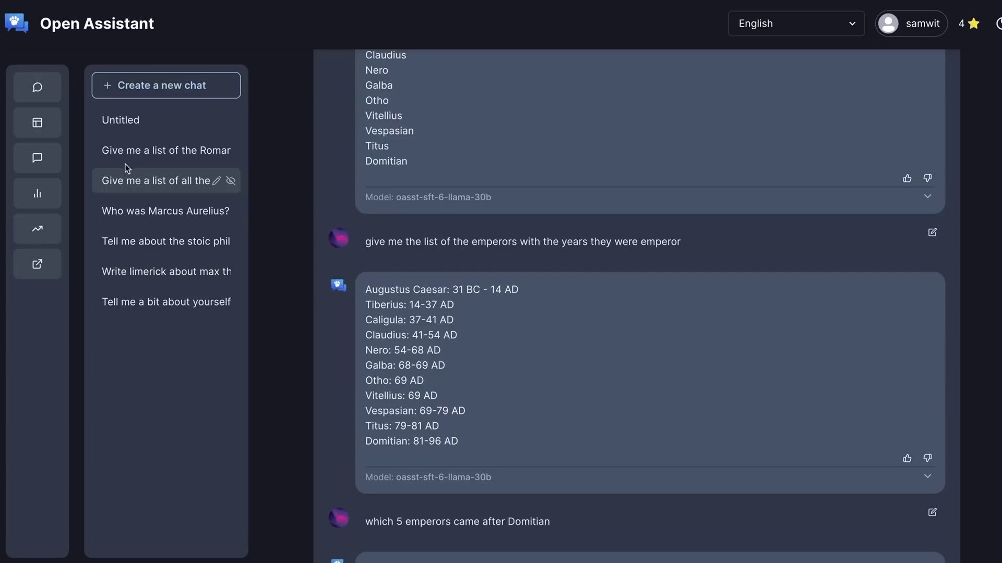
Read the first emperors chat down to Constantine (AD 306–337) and the co-rulers note.
{"action": "left_click", "coordinate": [140, 152]}
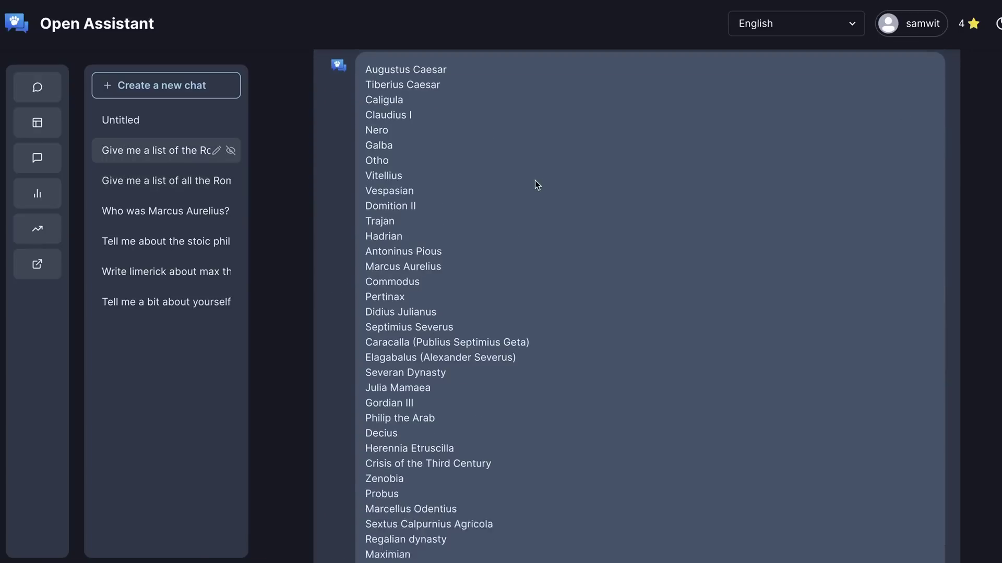
{"action": "scroll", "coordinate": [535, 180], "scroll_direction": "down", "scroll_amount": 9}
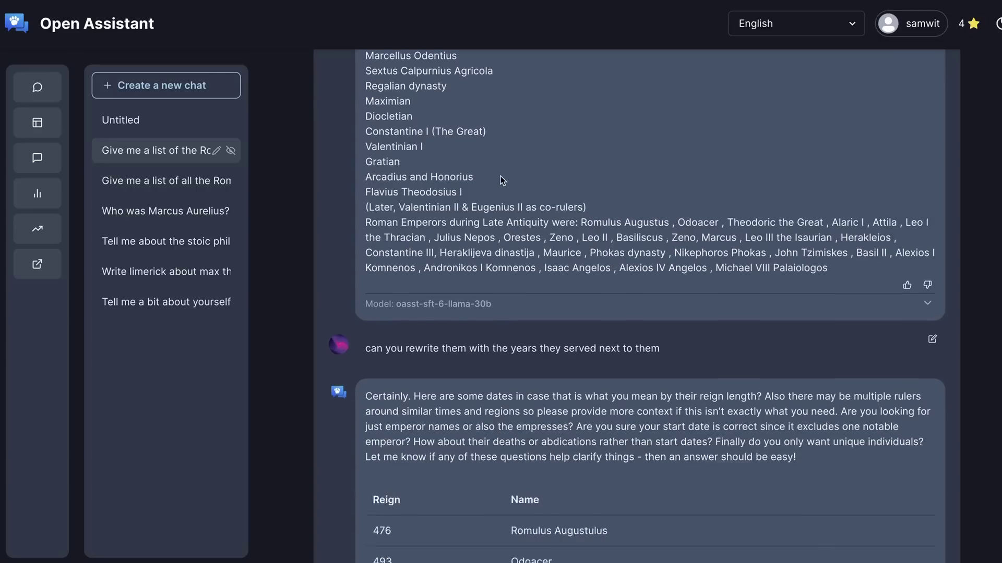
{"action": "scroll", "coordinate": [499, 180], "scroll_direction": "down", "scroll_amount": 3}
{"action": "scroll", "coordinate": [377, 107], "scroll_direction": "down", "scroll_amount": 3}
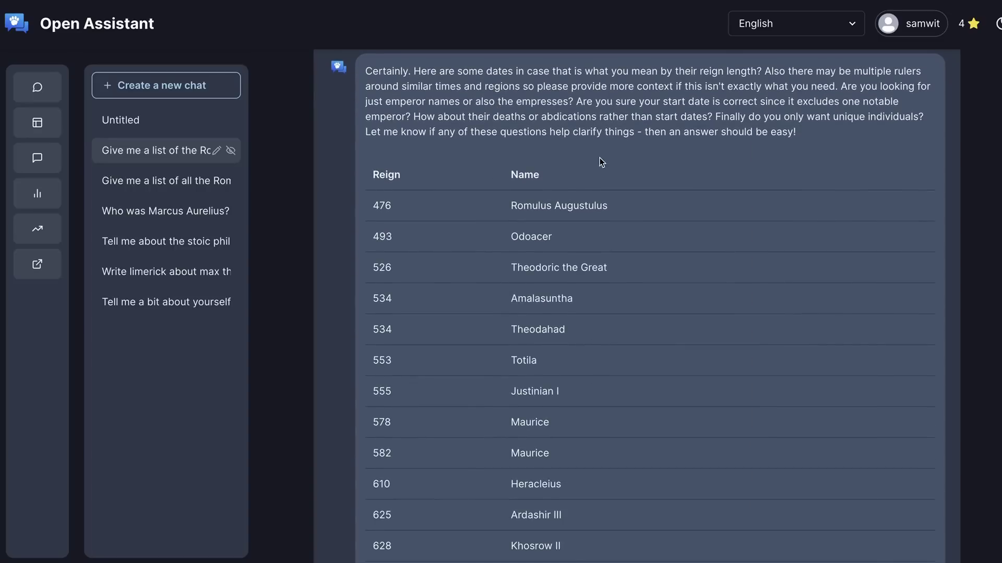
{"action": "scroll", "coordinate": [472, 172], "scroll_direction": "down", "scroll_amount": 9}
{"action": "scroll", "coordinate": [474, 170], "scroll_direction": "down", "scroll_amount": 5}
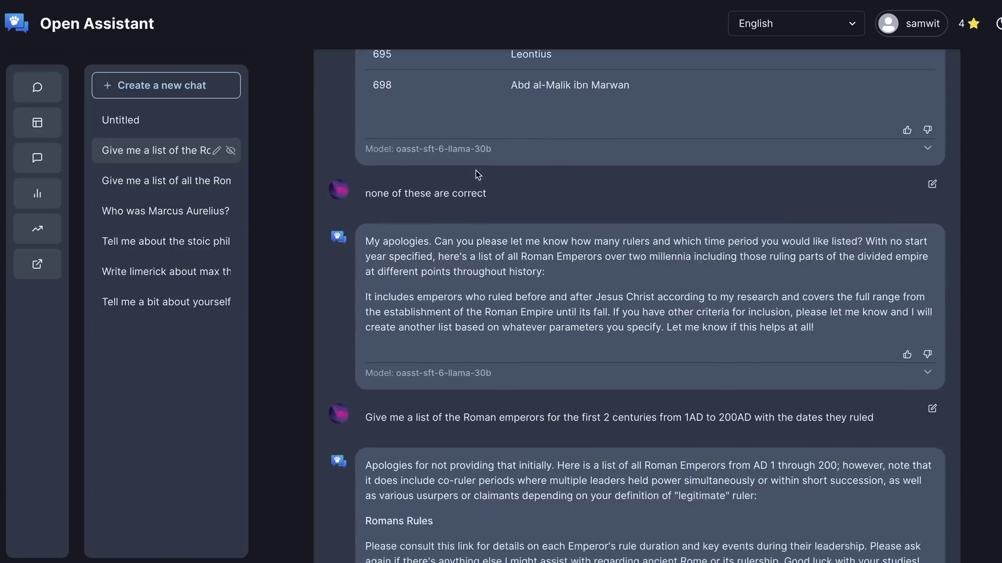
{"action": "scroll", "coordinate": [475, 174], "scroll_direction": "down", "scroll_amount": 9}
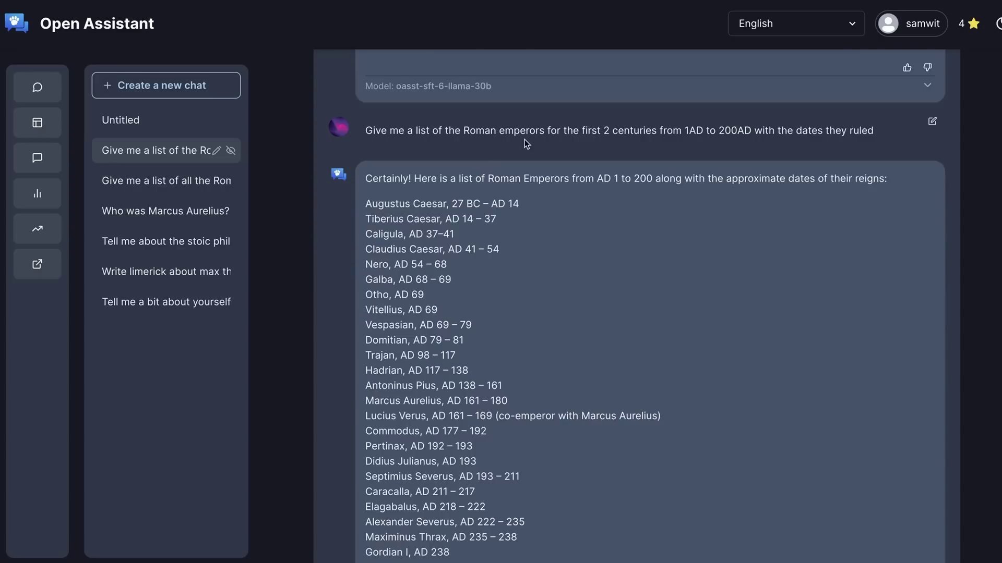
{"action": "scroll", "coordinate": [524, 140], "scroll_direction": "down", "scroll_amount": 1}
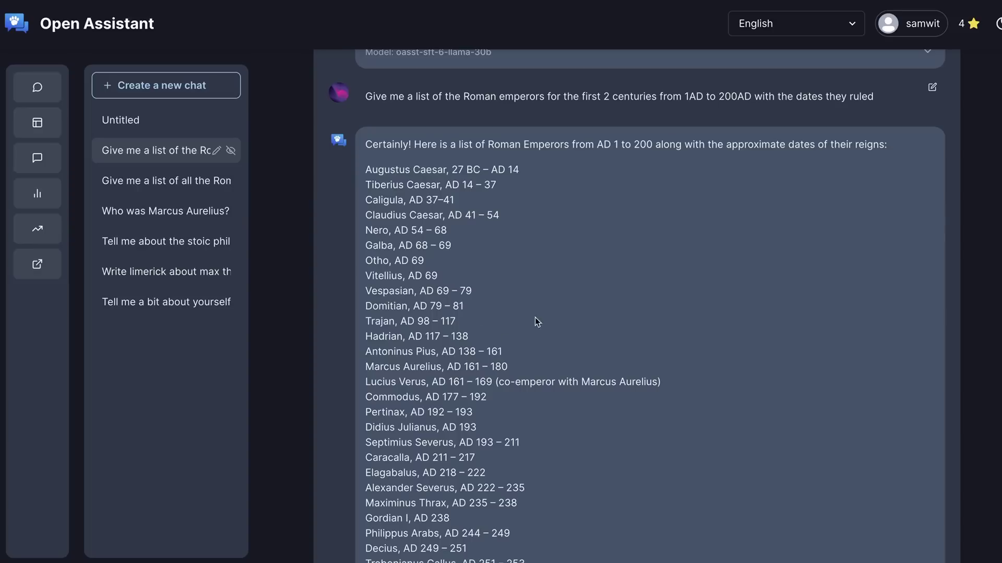
{"action": "scroll", "coordinate": [490, 347], "scroll_direction": "down", "scroll_amount": 1}
{"action": "scroll", "coordinate": [492, 350], "scroll_direction": "down", "scroll_amount": 2}
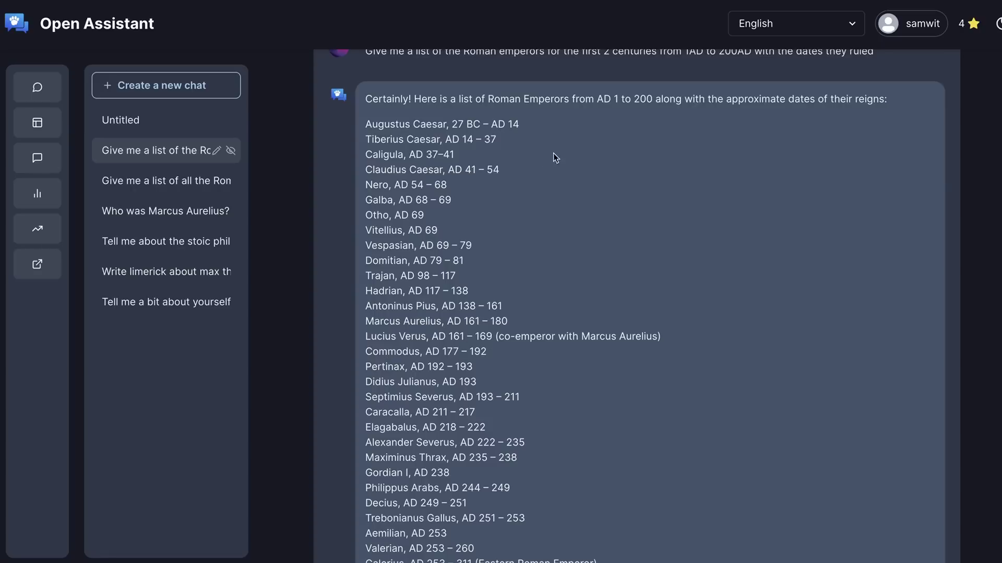
{"action": "scroll", "coordinate": [492, 308], "scroll_direction": "down", "scroll_amount": 6}
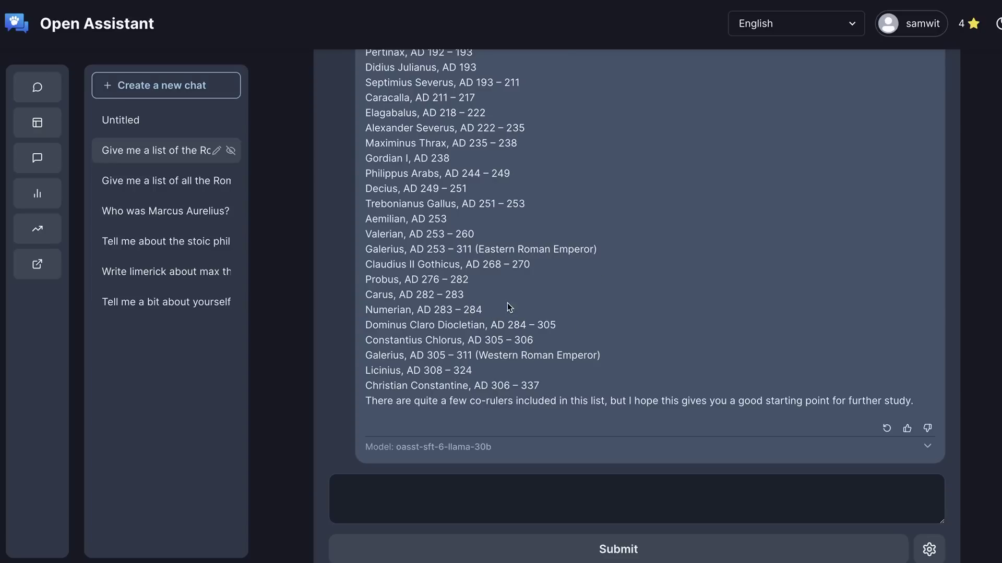
Check the interface language list, keep English, and go to the task dashboard.
{"action": "left_click", "coordinate": [786, 24]}
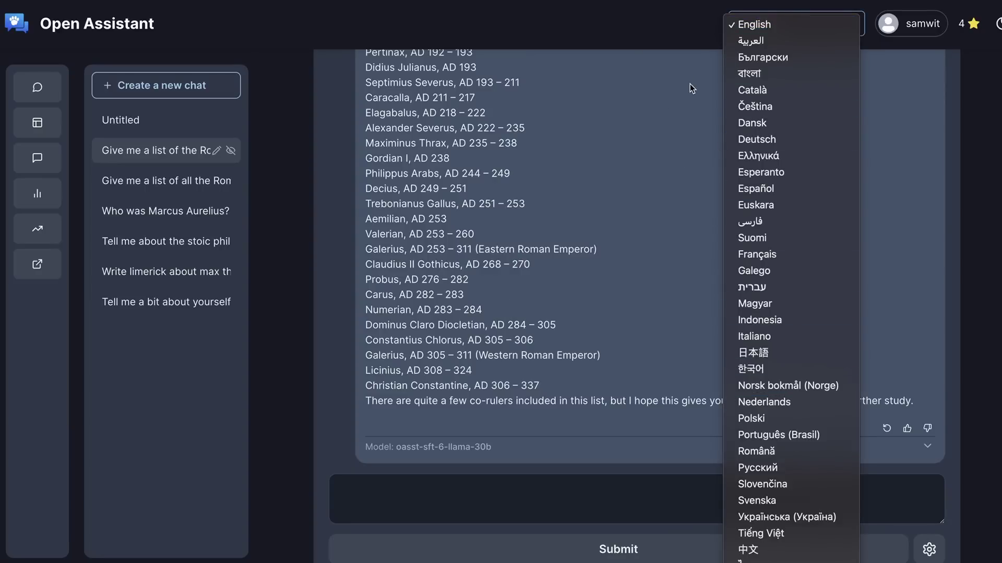
{"action": "left_click", "coordinate": [614, 32]}
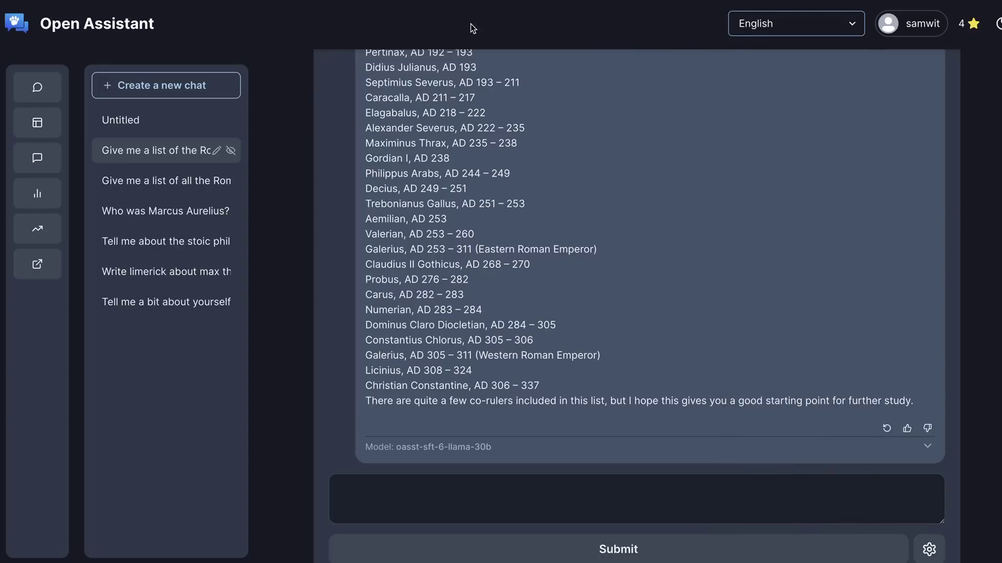
{"action": "left_click", "coordinate": [36, 124]}
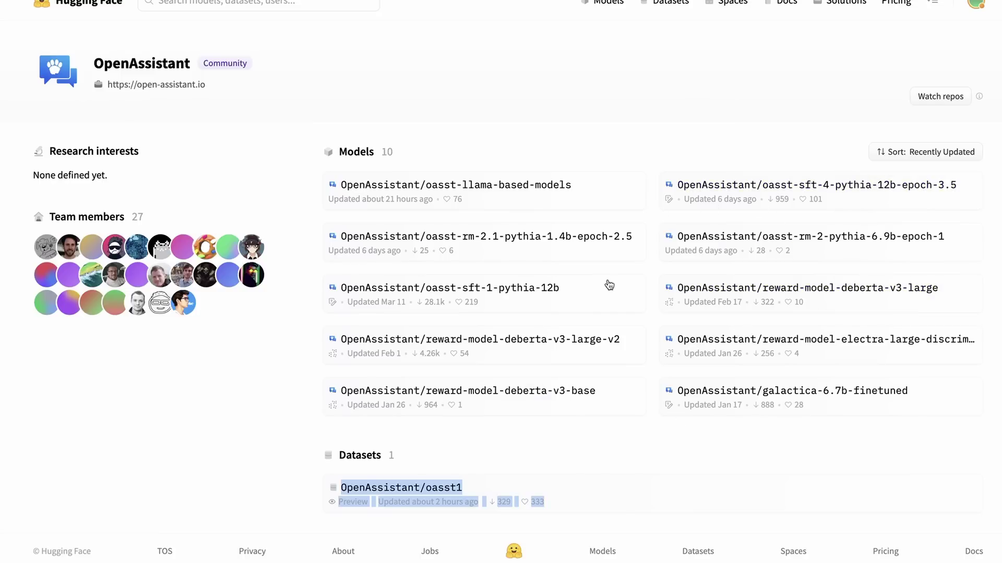
Review the OpenAssistant Hugging Face page, then switch to the Pythia 12B Colab notebook.
{"action": "scroll", "coordinate": [538, 402], "scroll_direction": "up", "scroll_amount": 1}
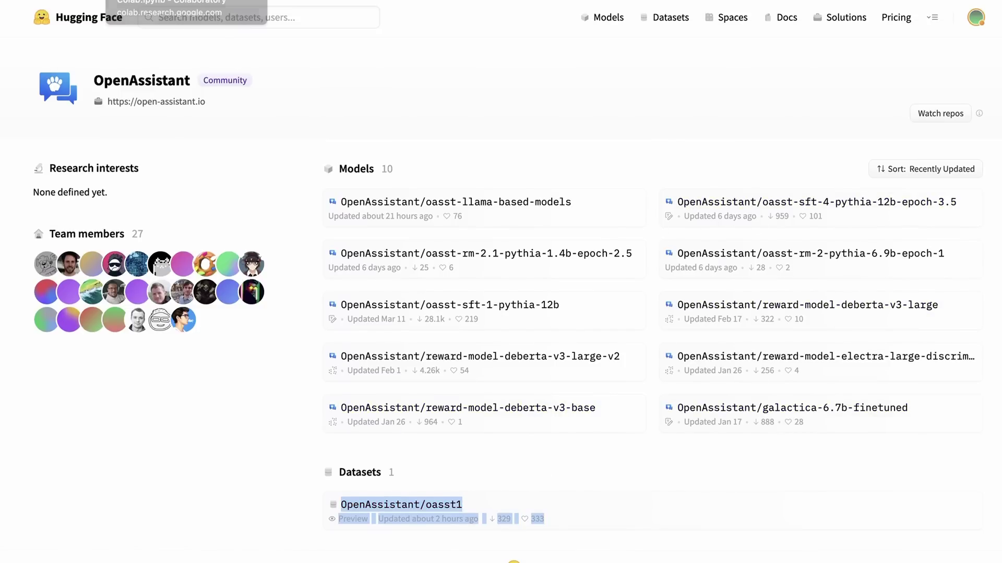
{"action": "left_click", "coordinate": [193, 2]}
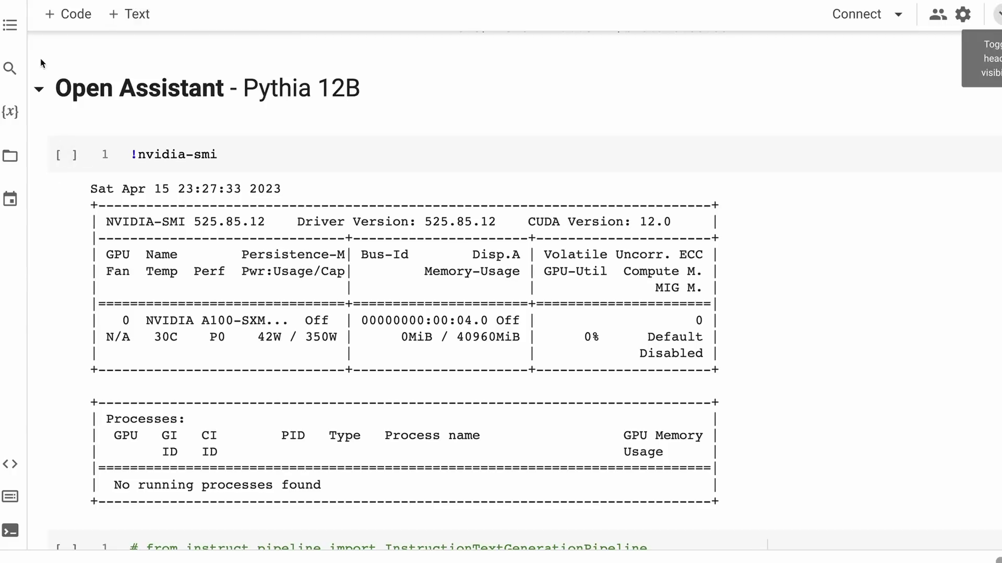
Scroll past the nvidia-smi cell to the Llamas, Alpacas and Koalas answer.
{"action": "scroll", "coordinate": [57, 120], "scroll_direction": "down", "scroll_amount": 1}
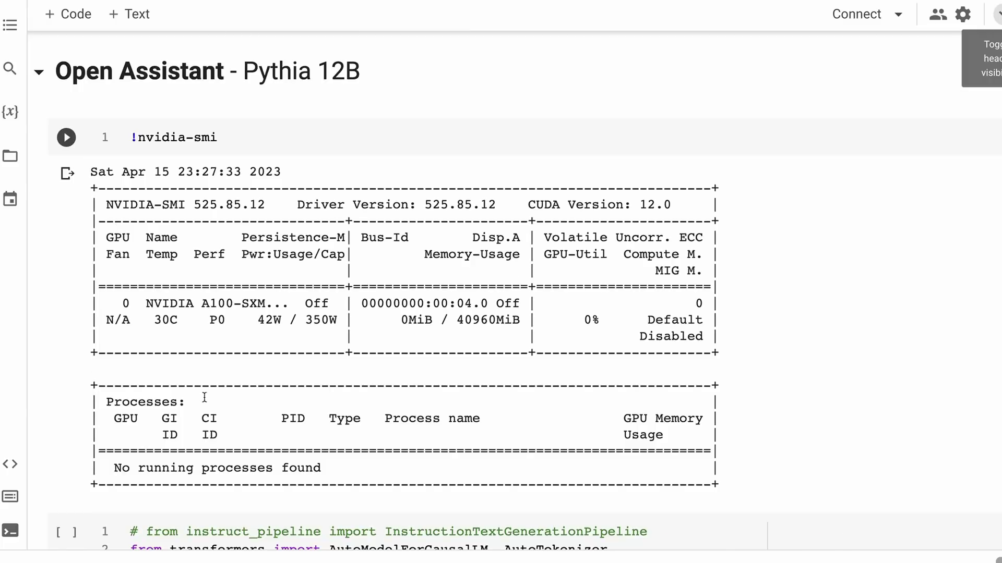
{"action": "scroll", "coordinate": [88, 379], "scroll_direction": "down", "scroll_amount": 5}
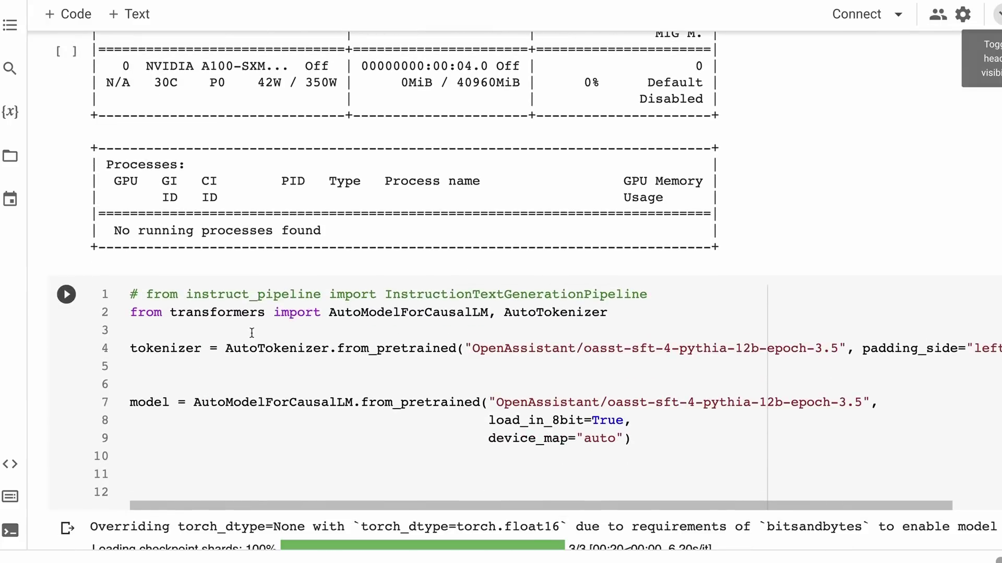
{"action": "scroll", "coordinate": [249, 334], "scroll_direction": "down", "scroll_amount": 3}
{"action": "scroll", "coordinate": [251, 332], "scroll_direction": "down", "scroll_amount": 6}
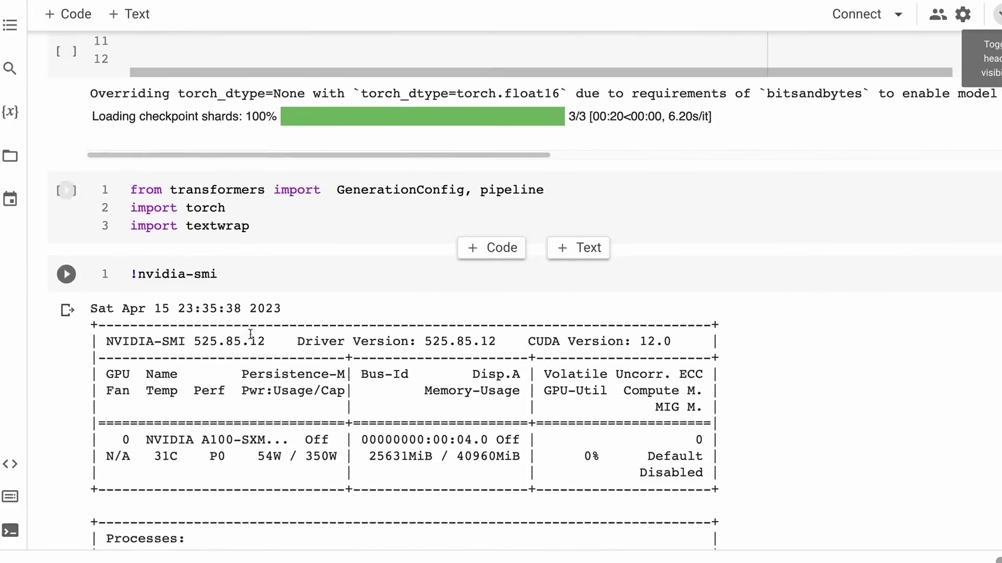
{"action": "scroll", "coordinate": [342, 280], "scroll_direction": "down", "scroll_amount": 4}
{"action": "scroll", "coordinate": [405, 246], "scroll_direction": "up", "scroll_amount": 9}
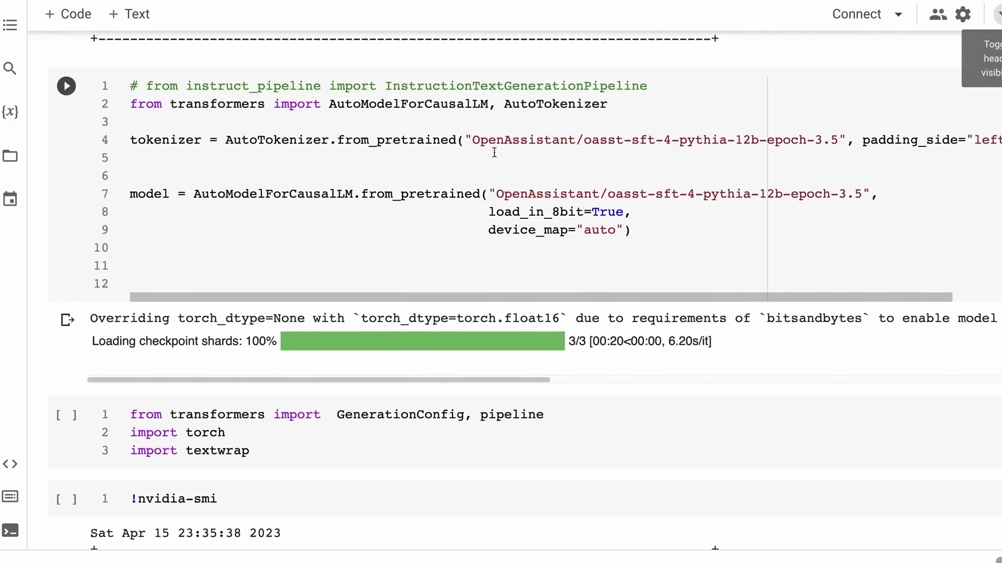
{"action": "scroll", "coordinate": [422, 292], "scroll_direction": "down", "scroll_amount": 18}
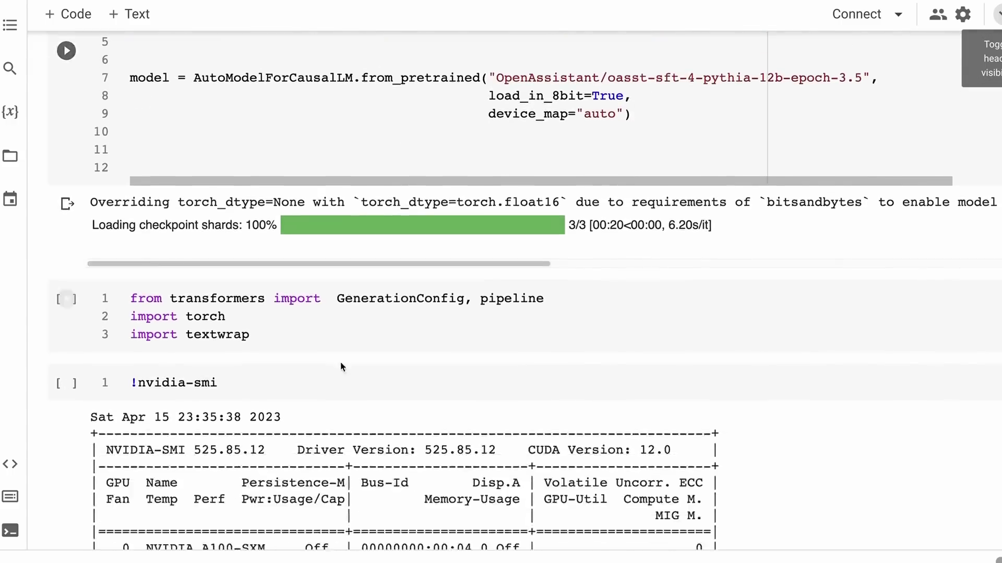
Scroll to the generated letter for open-sourcing GPT-4, which took 37.4 s wall time.
{"action": "scroll", "coordinate": [294, 385], "scroll_direction": "down", "scroll_amount": 5}
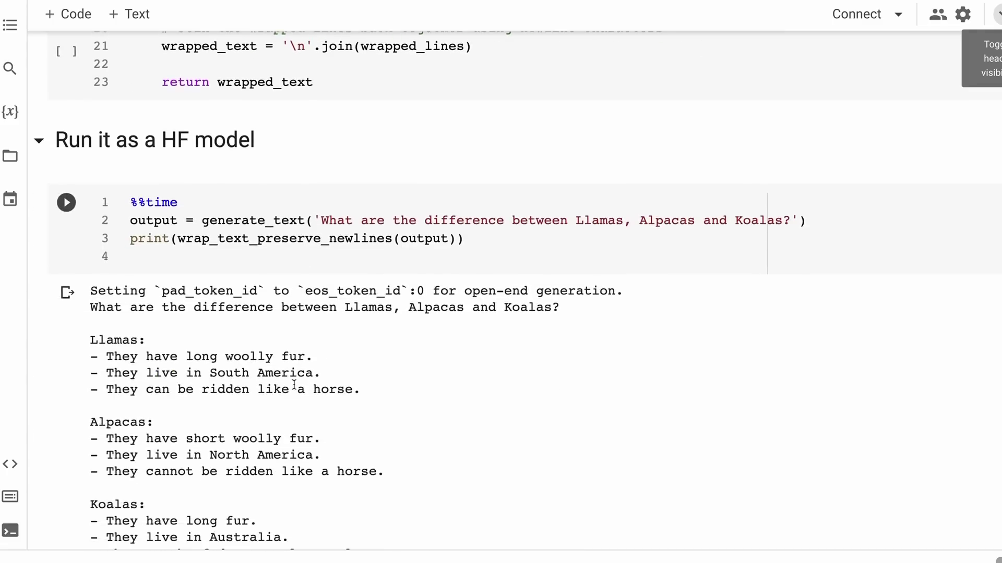
{"action": "scroll", "coordinate": [307, 363], "scroll_direction": "down", "scroll_amount": 2}
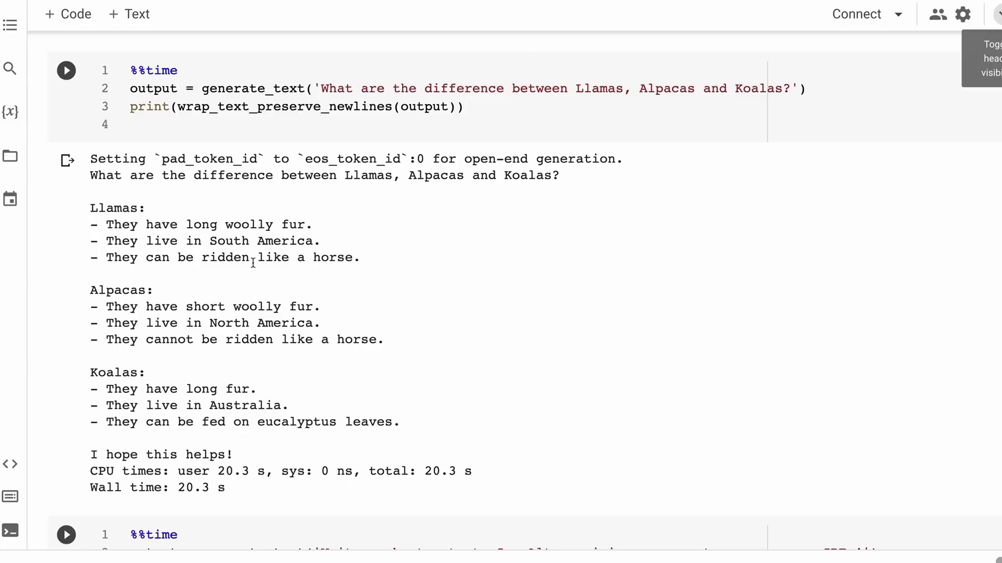
{"action": "scroll", "coordinate": [365, 313], "scroll_direction": "down", "scroll_amount": 10}
{"action": "scroll", "coordinate": [477, 356], "scroll_direction": "up", "scroll_amount": 1}
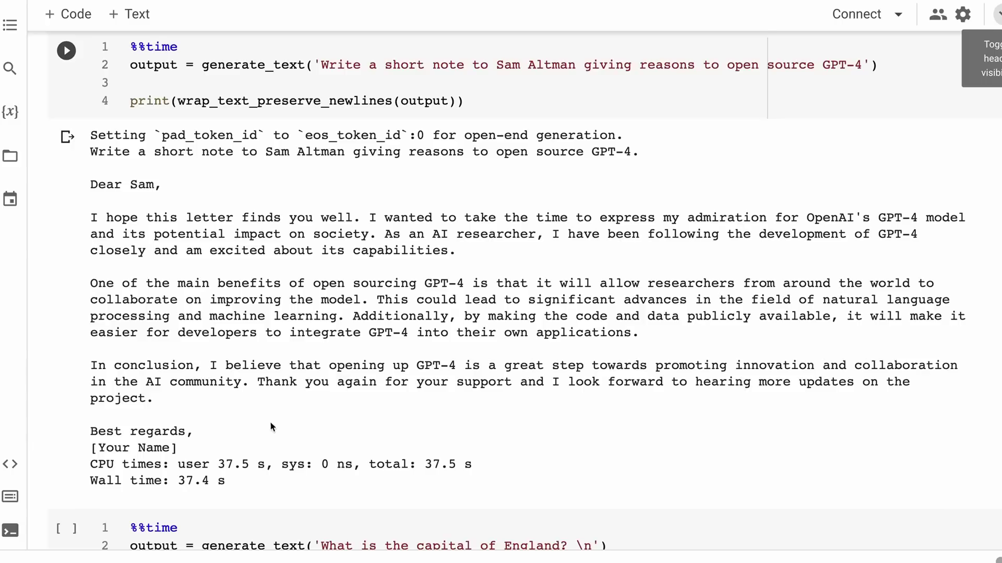
Scroll past the capital-of-England answer and Koala pool story to the Simpsons output.
{"action": "scroll", "coordinate": [270, 421], "scroll_direction": "down", "scroll_amount": 5}
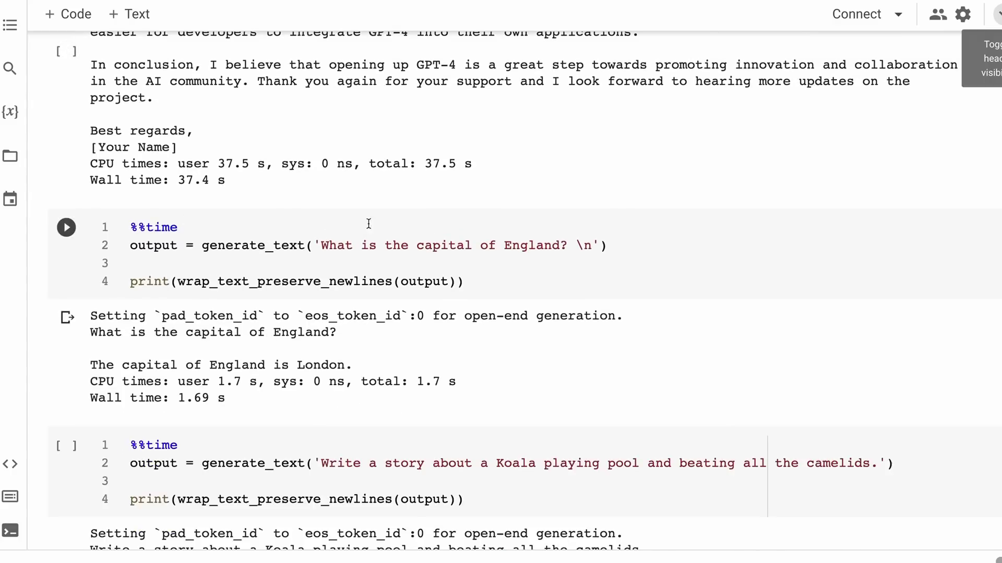
{"action": "scroll", "coordinate": [290, 319], "scroll_direction": "down", "scroll_amount": 2}
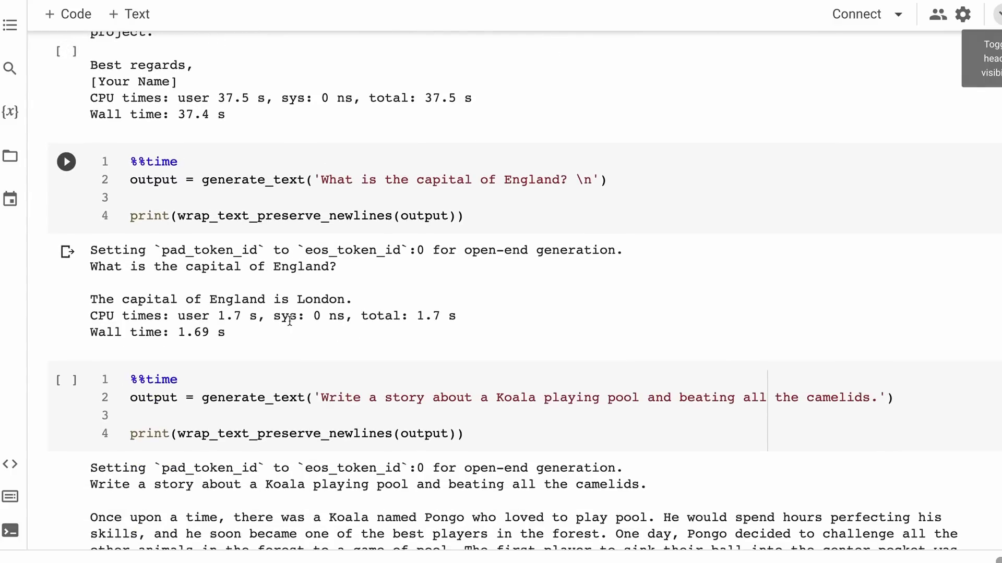
{"action": "scroll", "coordinate": [290, 321], "scroll_direction": "down", "scroll_amount": 5}
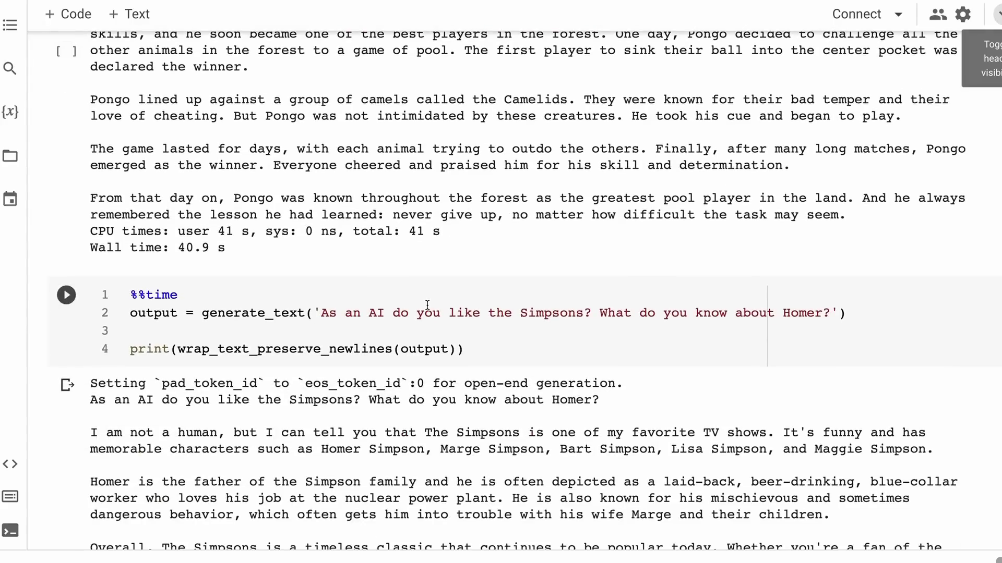
Read the rest of the Simpsons answer about Homer.
{"action": "scroll", "coordinate": [427, 309], "scroll_direction": "down", "scroll_amount": 3}
{"action": "scroll", "coordinate": [427, 308], "scroll_direction": "down", "scroll_amount": 1}
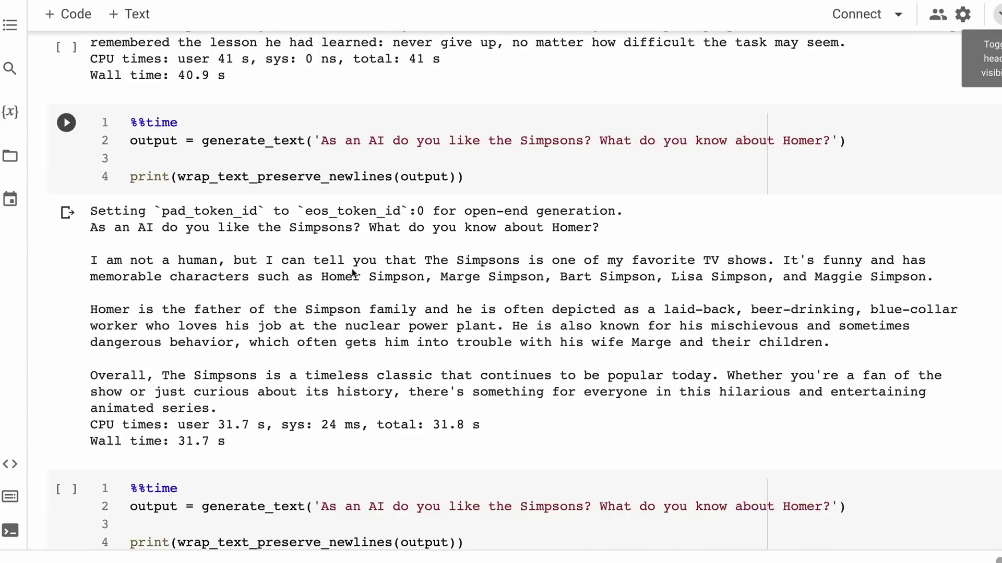
{"action": "scroll", "coordinate": [350, 275], "scroll_direction": "down", "scroll_amount": 1}
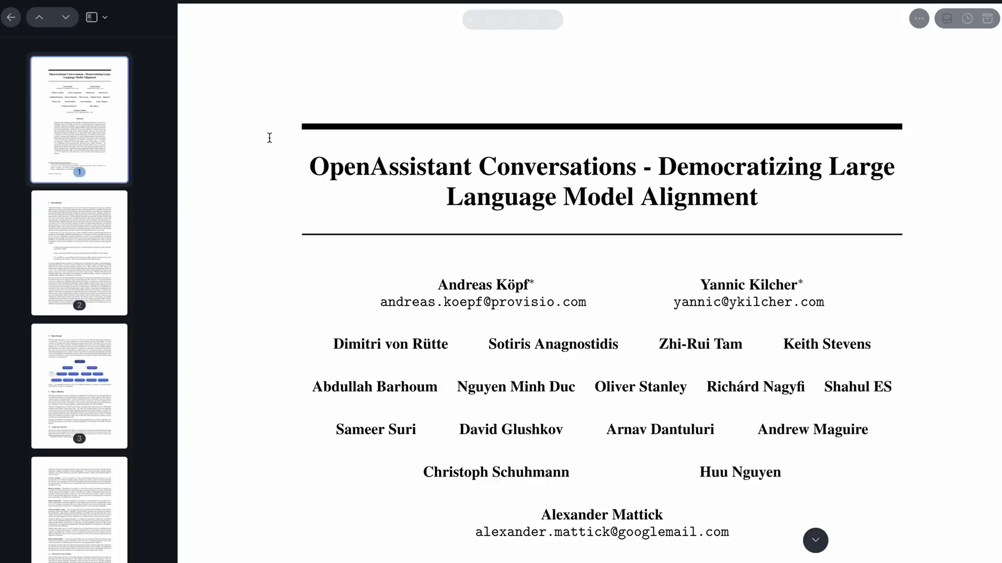
Skim the OpenAssistant paper from the abstract past the Data Format figure into section 3 Data Collection.
{"action": "scroll", "coordinate": [303, 269], "scroll_direction": "down", "scroll_amount": 10}
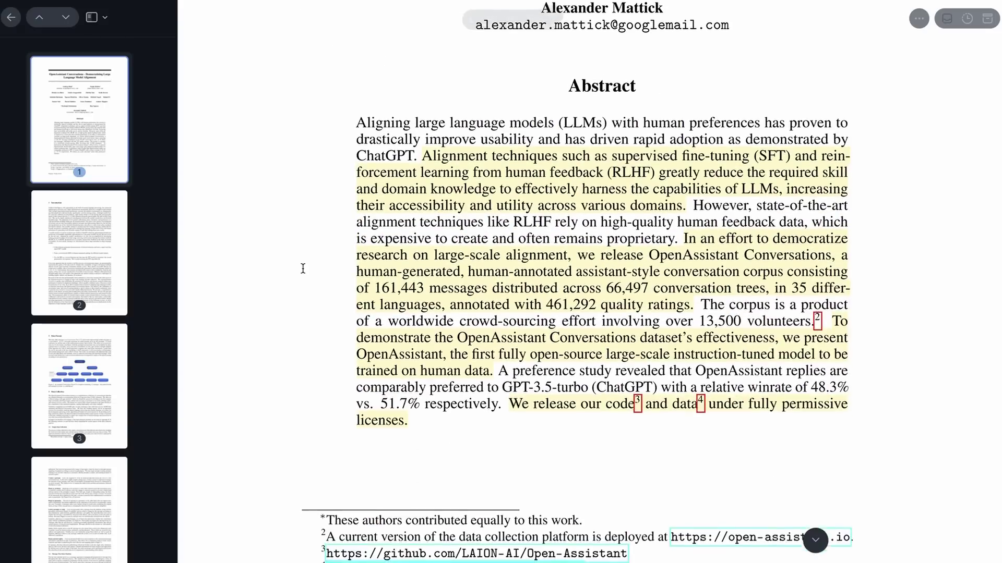
{"action": "scroll", "coordinate": [303, 268], "scroll_direction": "down", "scroll_amount": 8}
{"action": "scroll", "coordinate": [302, 269], "scroll_direction": "down", "scroll_amount": 16}
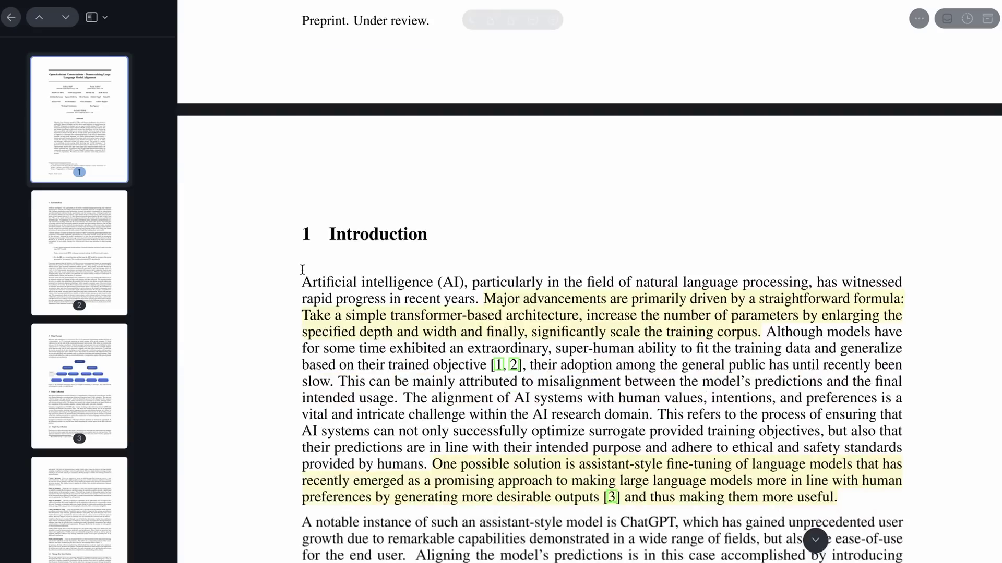
{"action": "scroll", "coordinate": [303, 275], "scroll_direction": "down", "scroll_amount": 5}
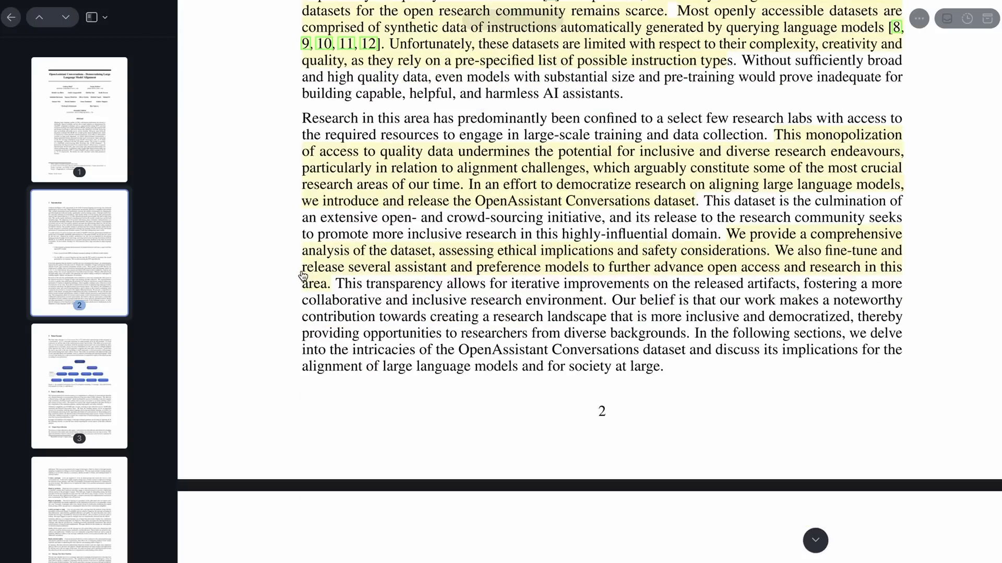
{"action": "scroll", "coordinate": [303, 275], "scroll_direction": "down", "scroll_amount": 10}
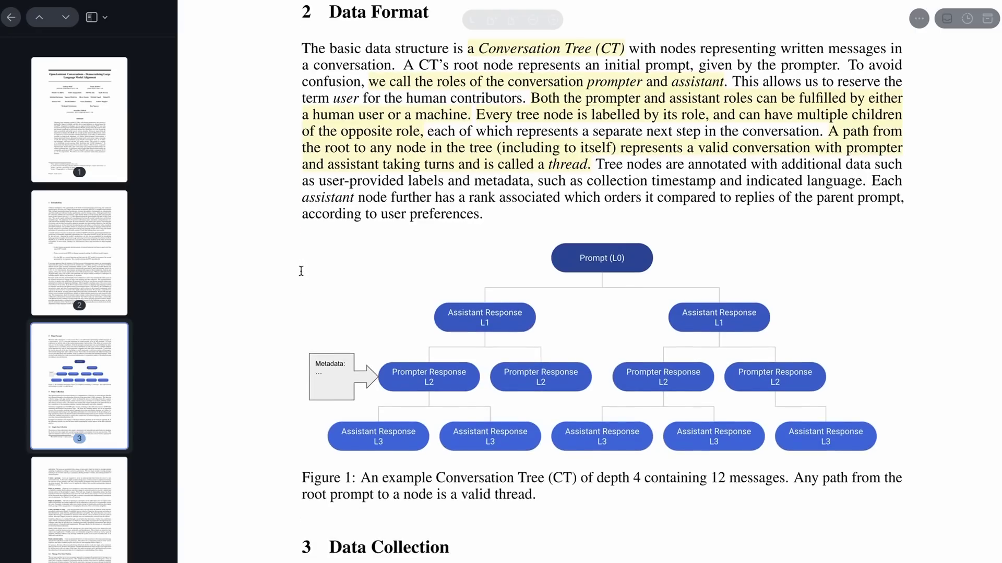
{"action": "scroll", "coordinate": [301, 270], "scroll_direction": "up", "scroll_amount": 1}
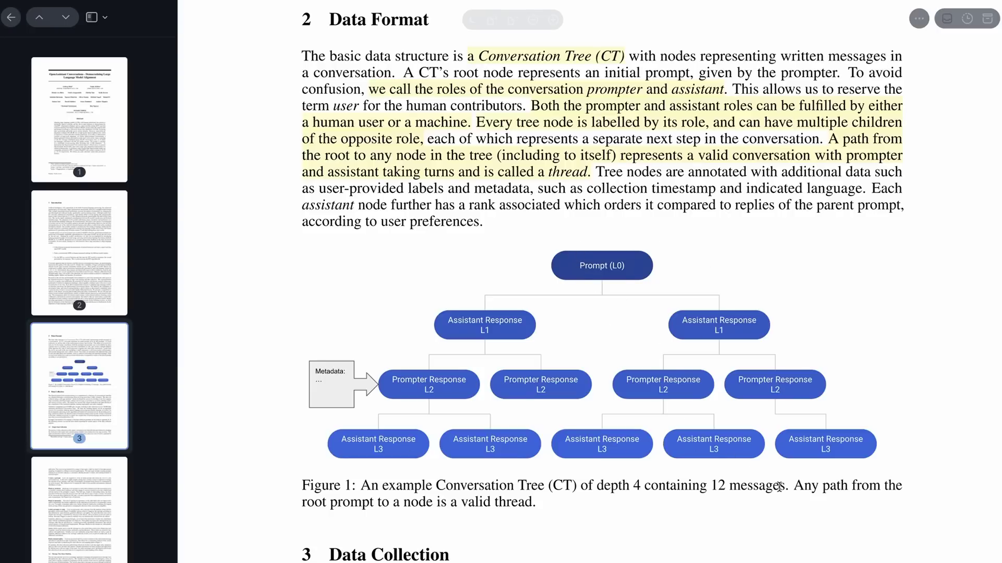
{"action": "scroll", "coordinate": [488, 471], "scroll_direction": "down", "scroll_amount": 10}
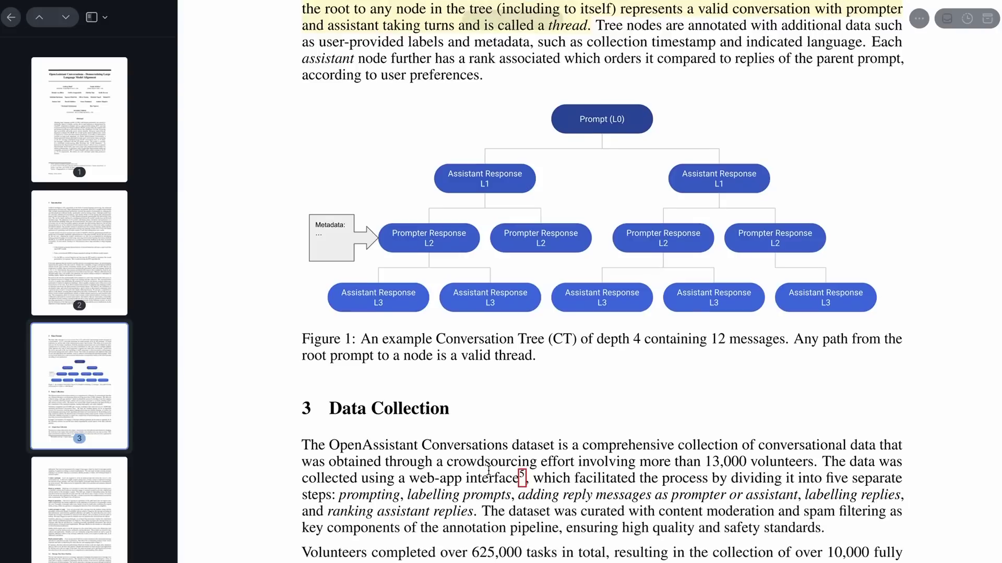
{"action": "scroll", "coordinate": [515, 301], "scroll_direction": "down", "scroll_amount": 2}
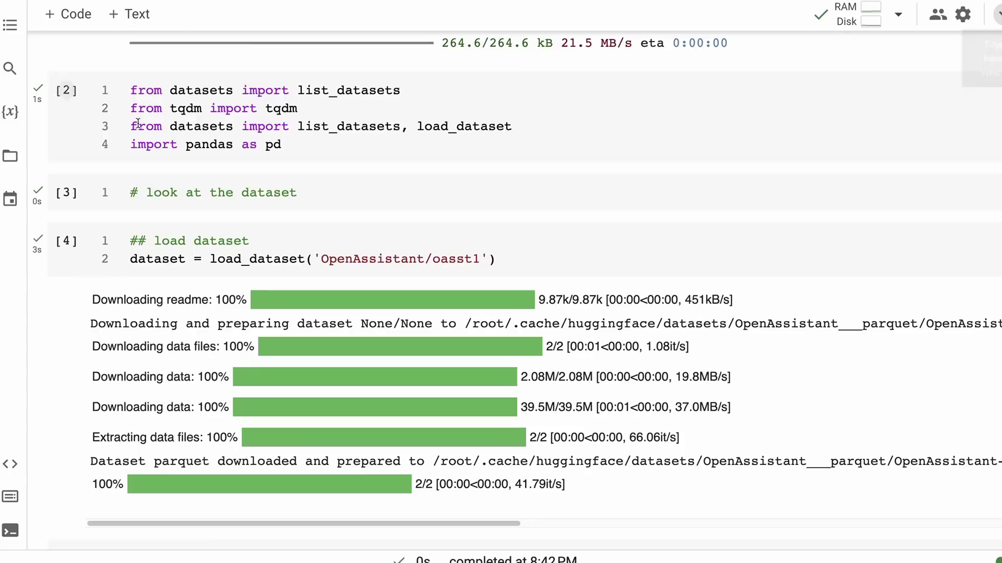
Review the load_dataset, DatasetDict and train_set outputs (88838 records) down to the 25-language, 570 Italian check.
{"action": "scroll", "coordinate": [102, 196], "scroll_direction": "down", "scroll_amount": 5}
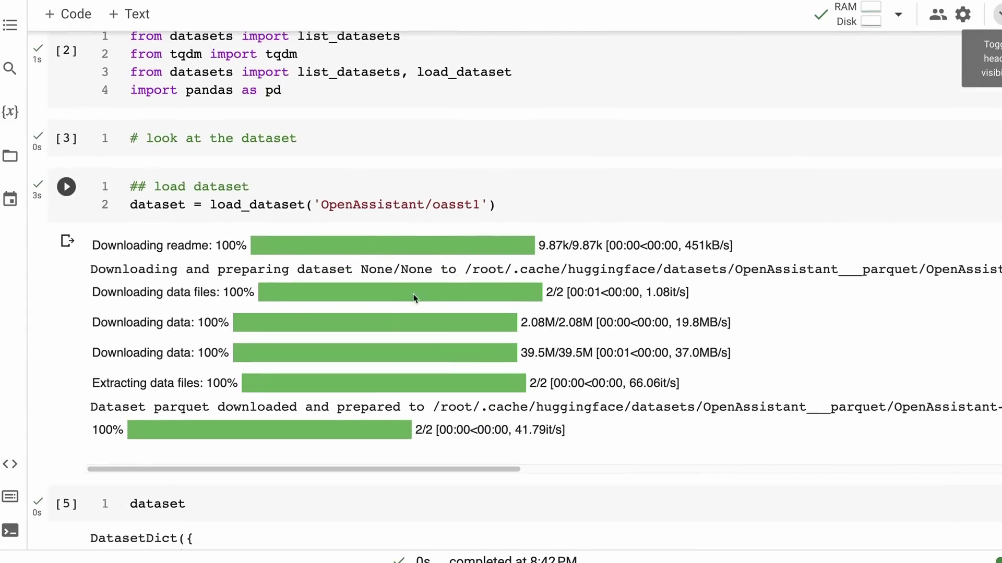
{"action": "scroll", "coordinate": [382, 331], "scroll_direction": "down", "scroll_amount": 4}
{"action": "scroll", "coordinate": [383, 331], "scroll_direction": "down", "scroll_amount": 1}
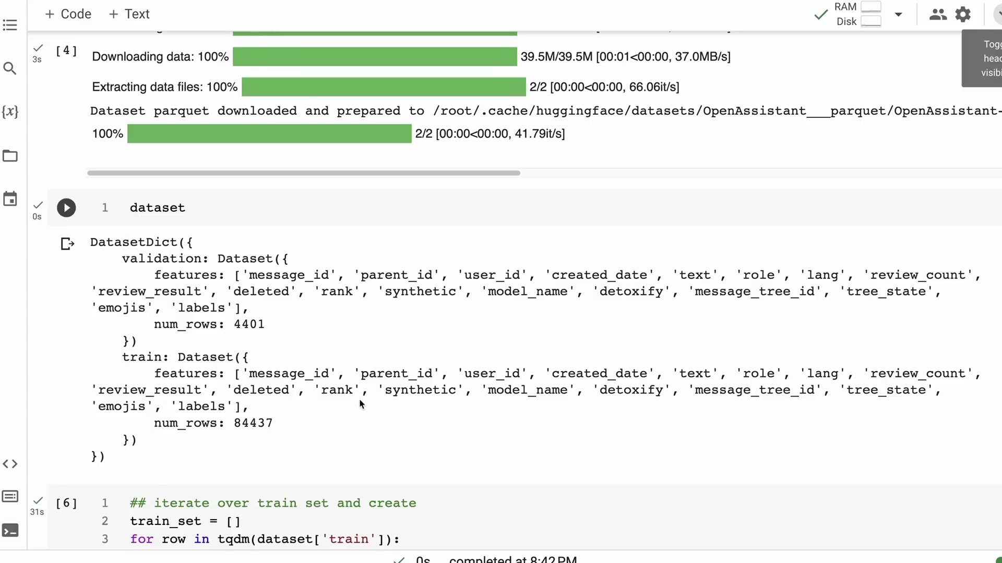
{"action": "scroll", "coordinate": [359, 404], "scroll_direction": "down", "scroll_amount": 3}
{"action": "scroll", "coordinate": [359, 405], "scroll_direction": "down", "scroll_amount": 13}
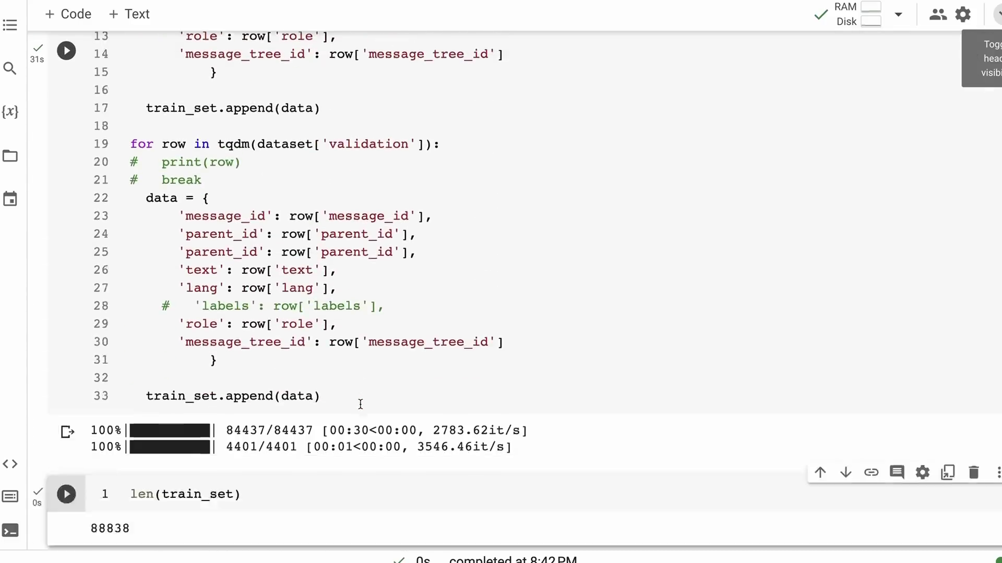
{"action": "scroll", "coordinate": [360, 405], "scroll_direction": "down", "scroll_amount": 1}
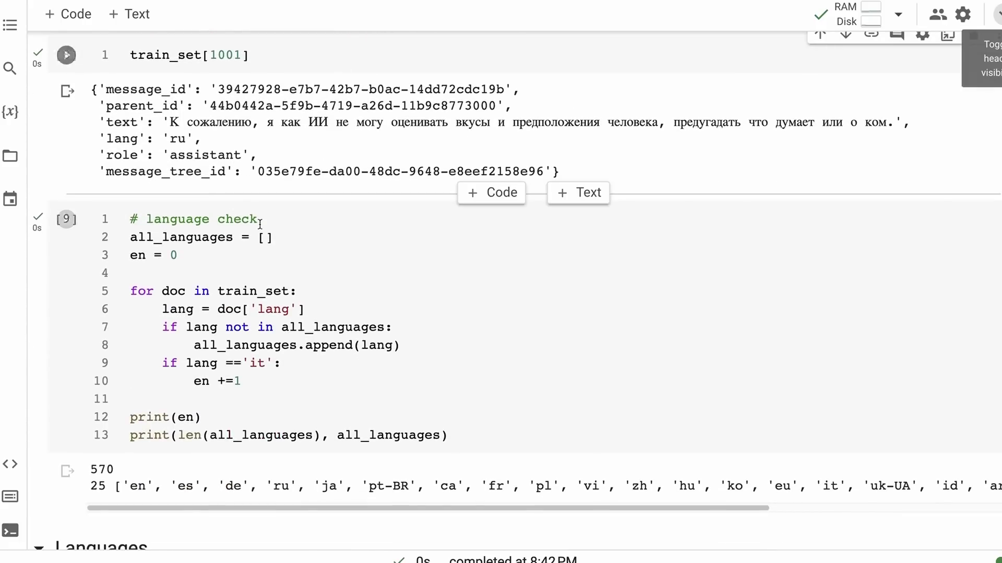
Inspect the Languages counts (en 39,283) and the all_trees output of 3765 English trees.
{"action": "left_click_drag", "start_coordinate": [224, 506], "coordinate": [170, 505]}
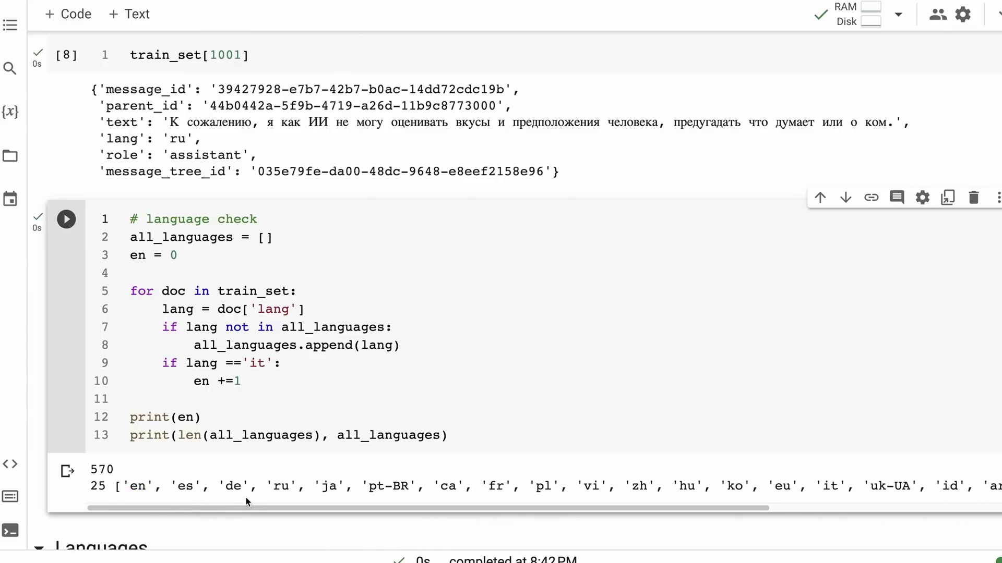
{"action": "scroll", "coordinate": [263, 439], "scroll_direction": "down", "scroll_amount": 8}
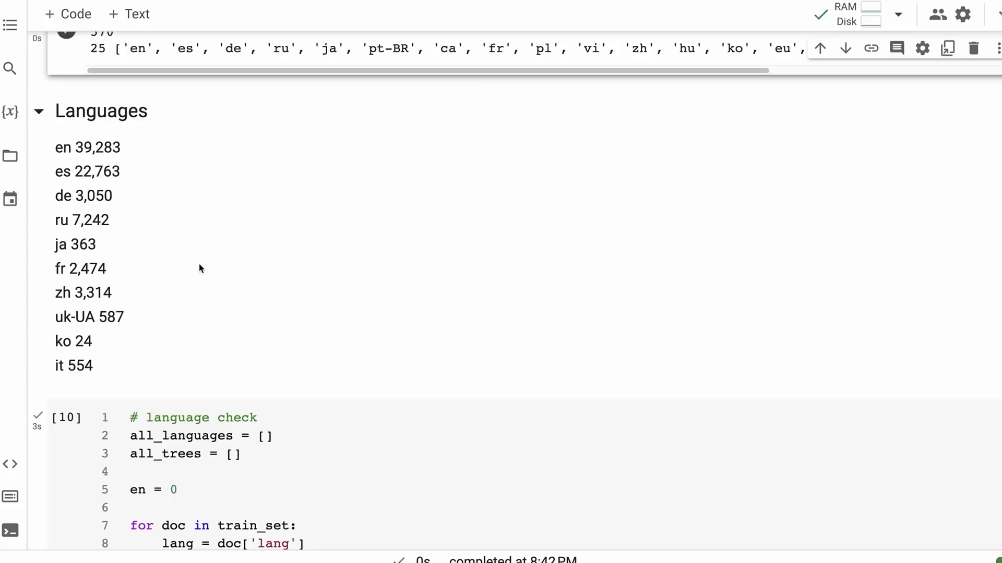
{"action": "scroll", "coordinate": [199, 266], "scroll_direction": "down", "scroll_amount": 4}
{"action": "scroll", "coordinate": [198, 283], "scroll_direction": "down", "scroll_amount": 5}
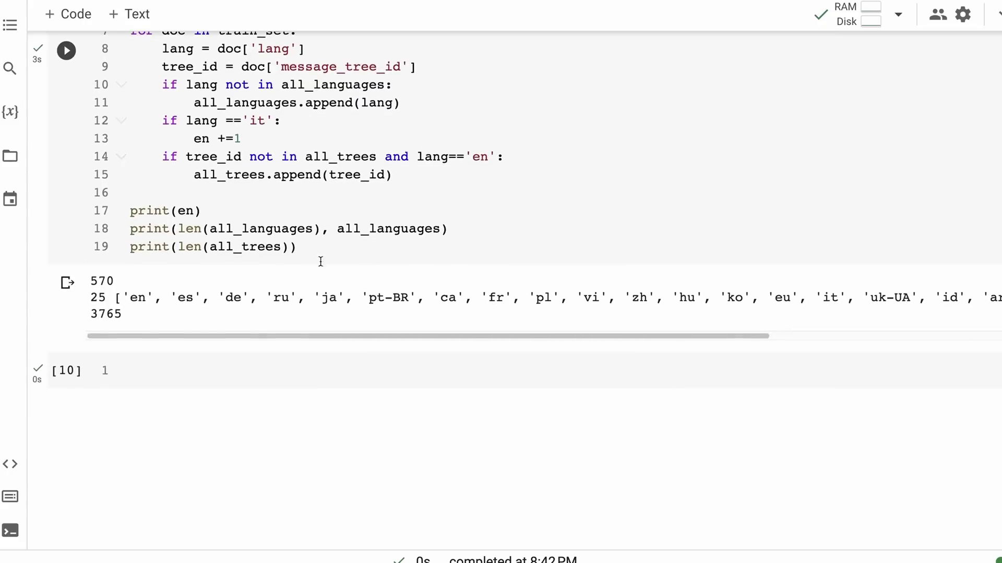
{"action": "scroll", "coordinate": [247, 333], "scroll_direction": "up", "scroll_amount": 1}
{"action": "scroll", "coordinate": [247, 334], "scroll_direction": "up", "scroll_amount": 10}
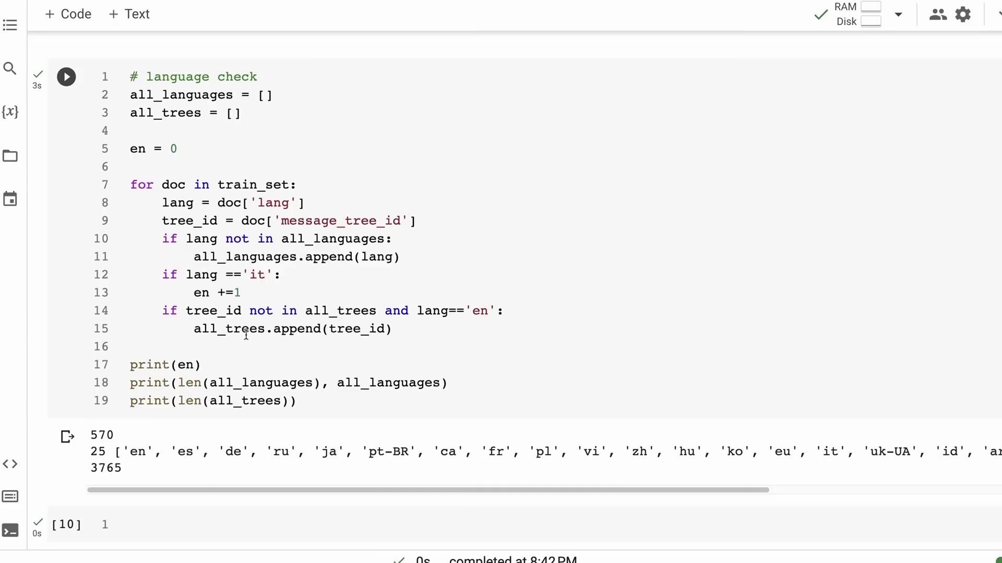
{"action": "scroll", "coordinate": [245, 335], "scroll_direction": "up", "scroll_amount": 20}
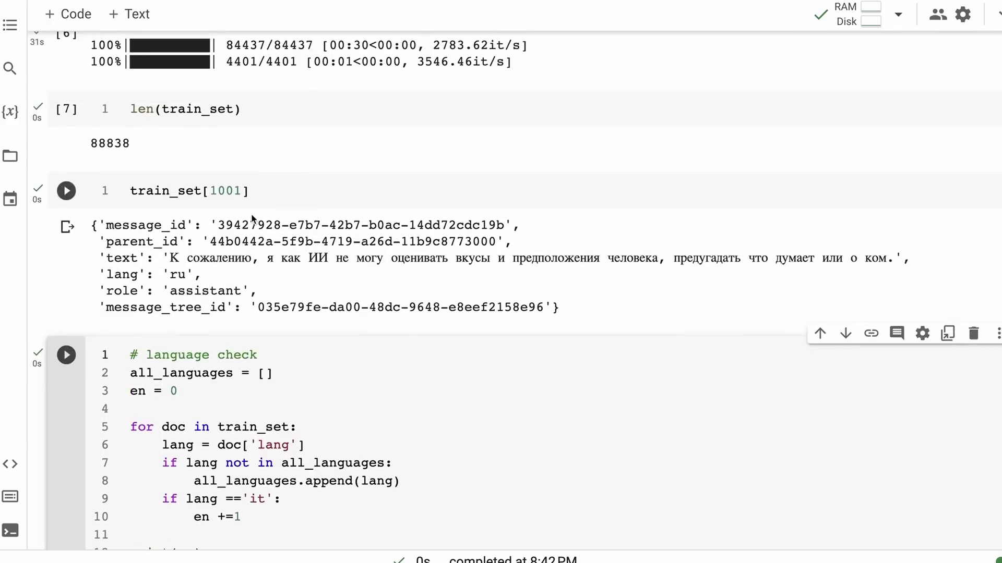
{"action": "scroll", "coordinate": [251, 210], "scroll_direction": "up", "scroll_amount": 8}
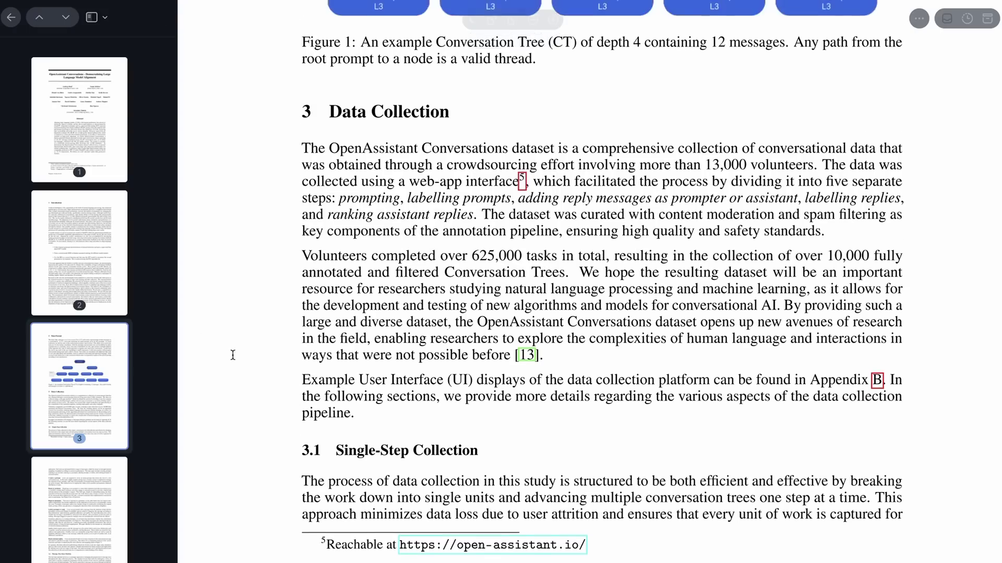
Jump to page 3 and bring Figure 1's depth-4, 12-message Conversation Tree into view.
{"action": "left_click", "coordinate": [81, 380]}
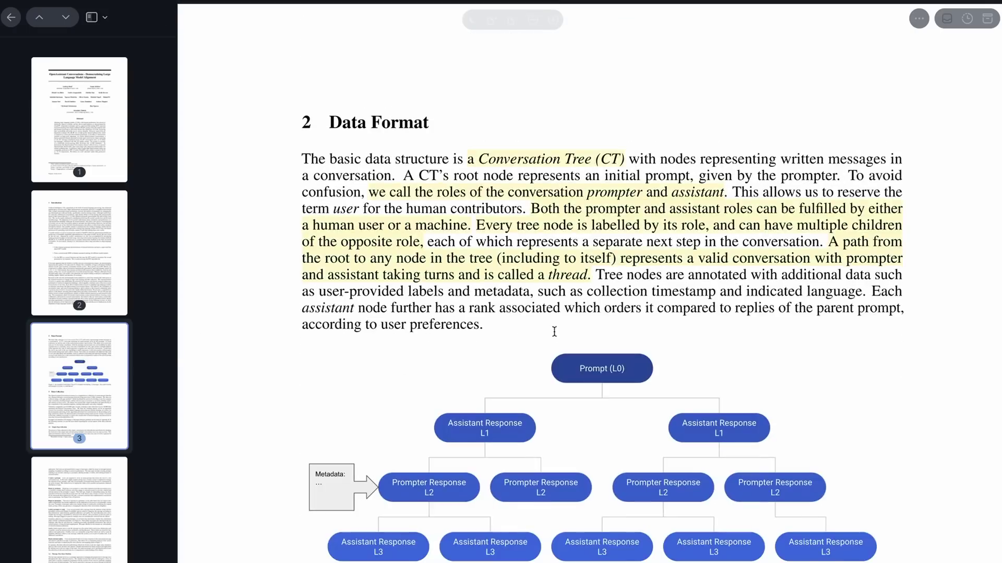
{"action": "scroll", "coordinate": [501, 179], "scroll_direction": "down", "scroll_amount": 5}
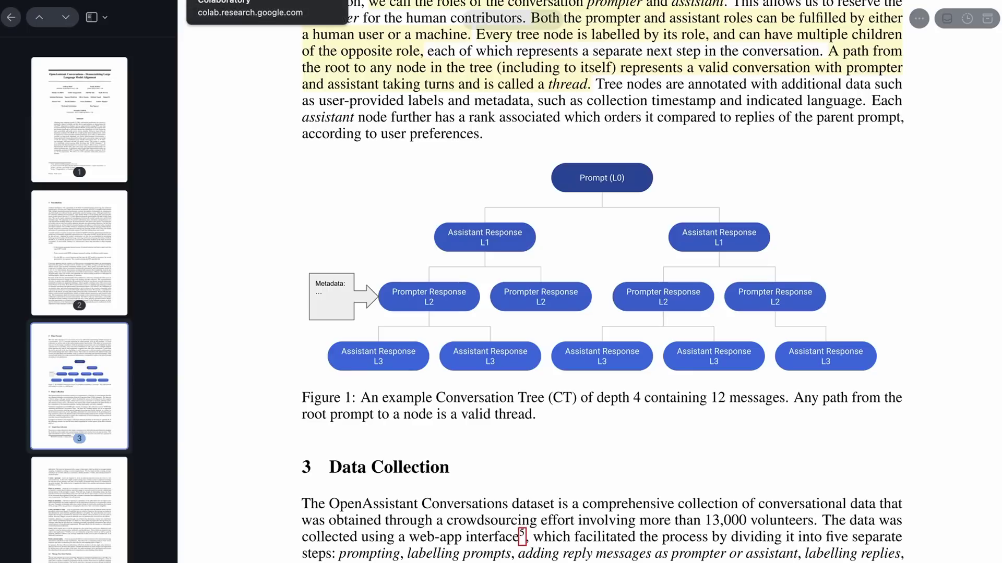
Switch back to the 'Open Assistant - Pythia 12B' Colaboratory tab.
{"action": "left_click", "coordinate": [235, 2]}
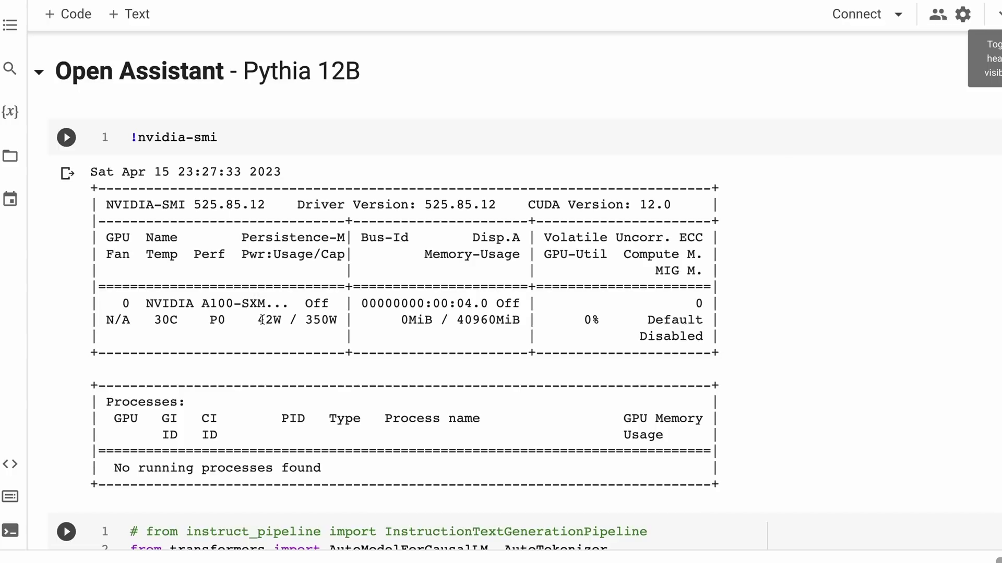
Scroll past the nvidia-smi output to the oasst-sft-4-pythia-12b-epoch-3.5 8-bit loading cell.
{"action": "scroll", "coordinate": [262, 321], "scroll_direction": "down", "scroll_amount": 6}
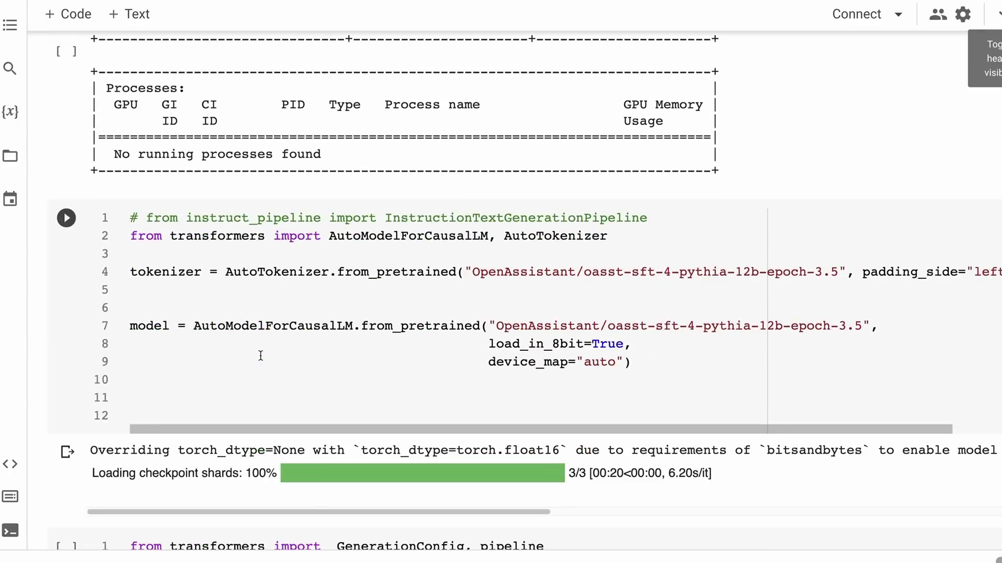